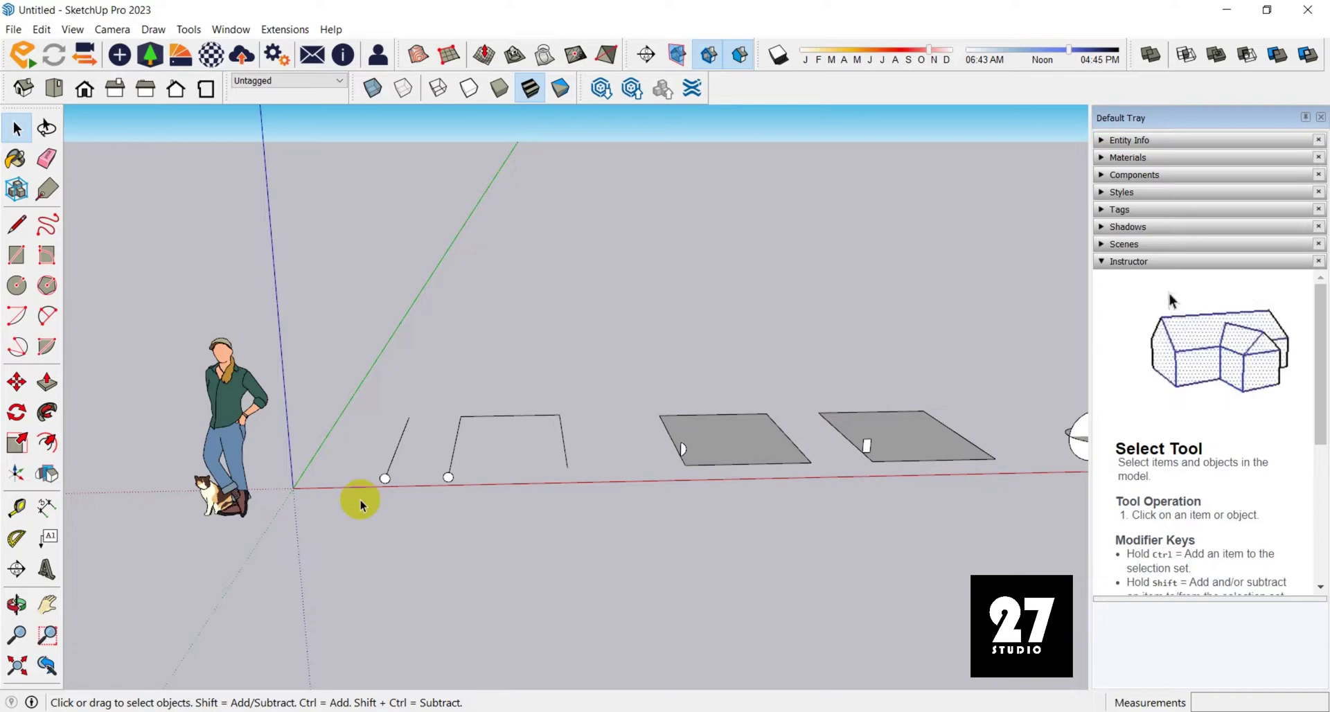
{"action": "scroll", "coordinate": [372, 457], "scroll_direction": "up", "scroll_amount": 1}
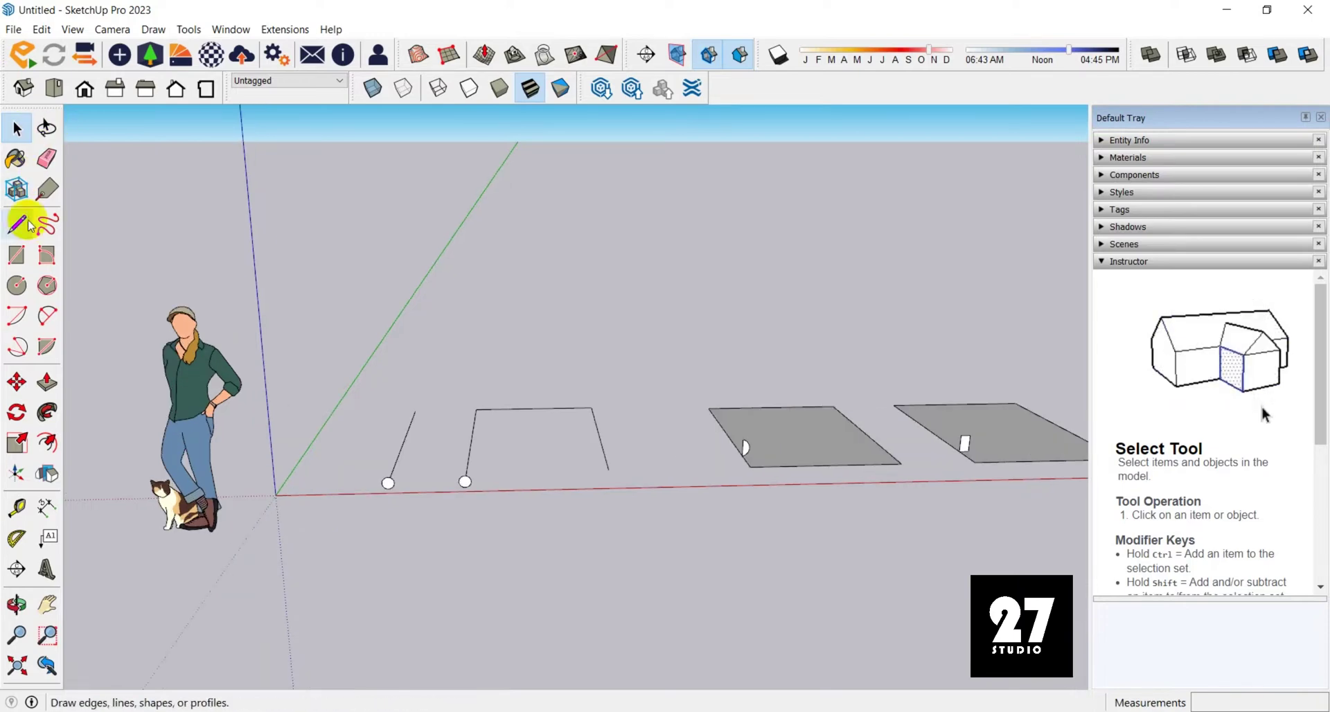
{"action": "left_click", "coordinate": [45, 414]}
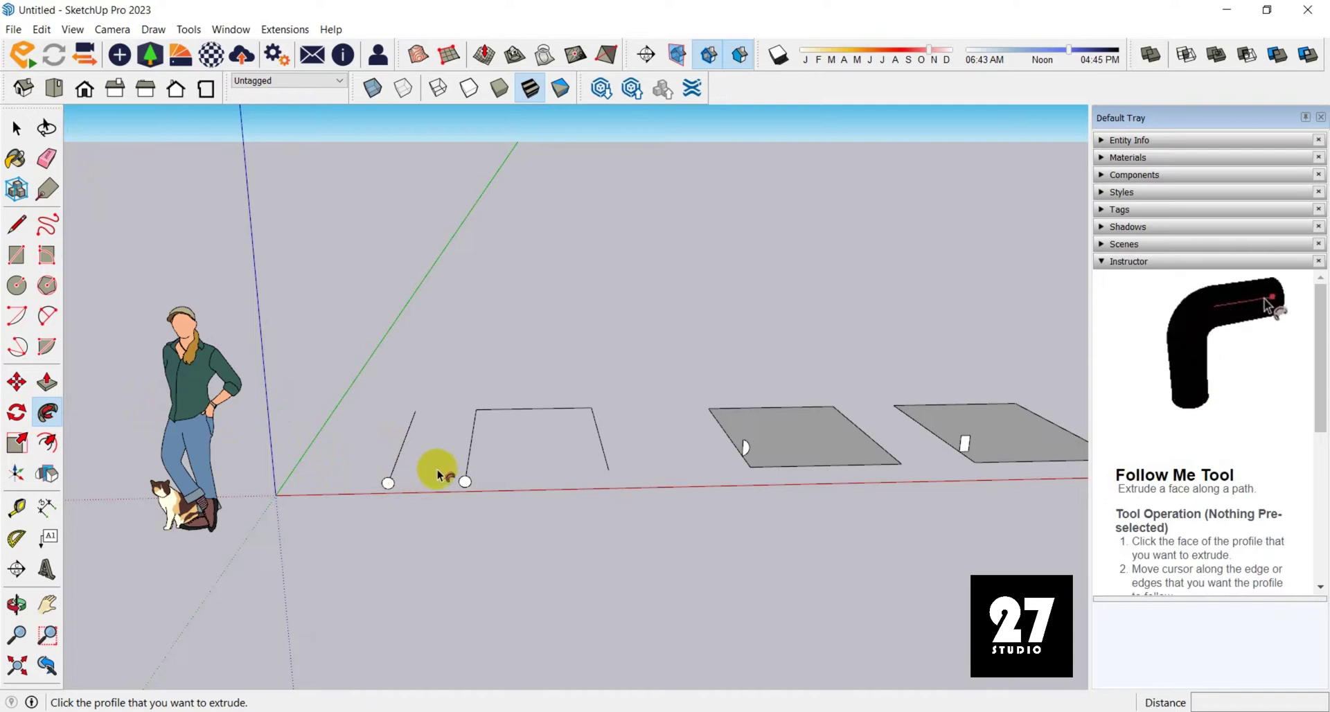
{"action": "key", "text": "space"}
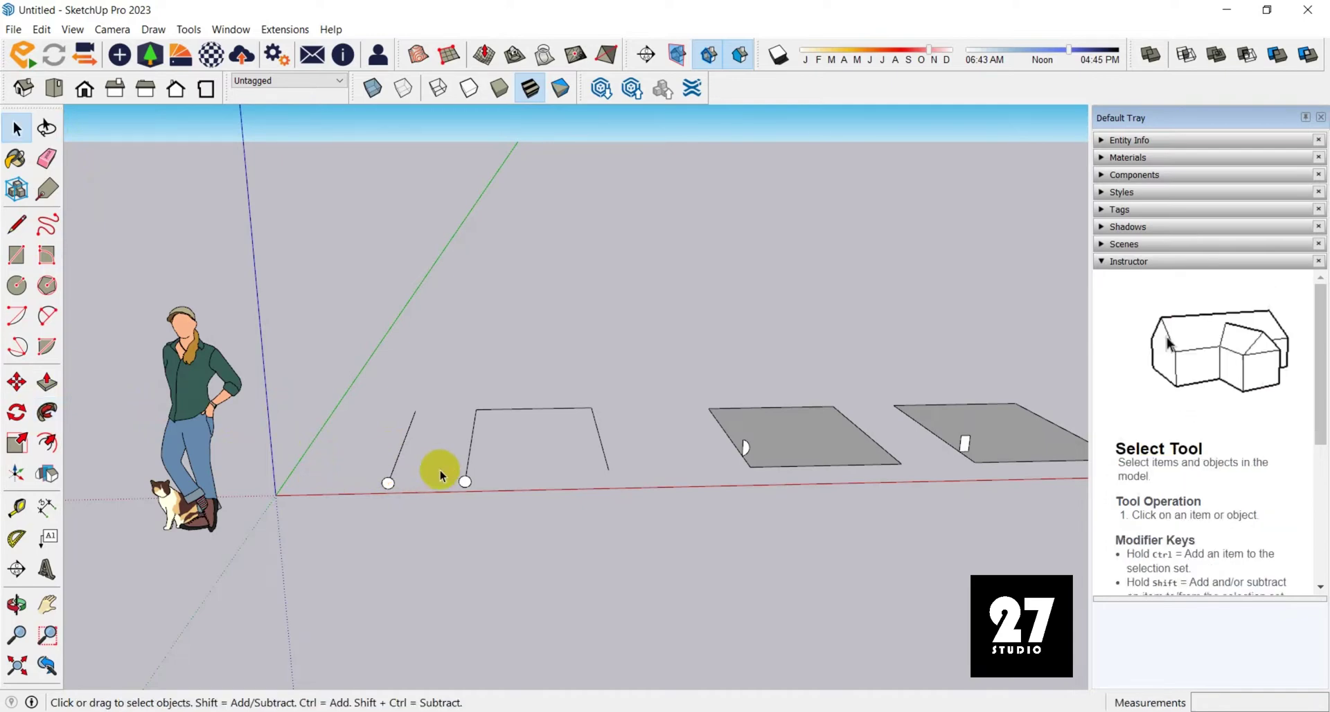
Try extruding the circle at the end of the single straight line along that preselected line with Follow Me
{"action": "scroll", "coordinate": [441, 475], "scroll_direction": "up", "scroll_amount": 2}
{"action": "mouse_move", "coordinate": [378, 459]}
{"action": "middle_mouse_down"}
{"action": "mouse_move", "coordinate": [376, 532]}
{"action": "mouse_move", "coordinate": [380, 509]}
{"action": "mouse_move", "coordinate": [335, 460]}
{"action": "mouse_move", "coordinate": [267, 478]}
{"action": "mouse_move", "coordinate": [356, 446]}
{"action": "mouse_move", "coordinate": [261, 442]}
{"action": "mouse_move", "coordinate": [379, 477]}
{"action": "middle_mouse_up"}
{"action": "scroll", "coordinate": [388, 502], "scroll_direction": "up", "scroll_amount": 1}
{"action": "scroll", "coordinate": [364, 443], "scroll_direction": "up", "scroll_amount": 2}
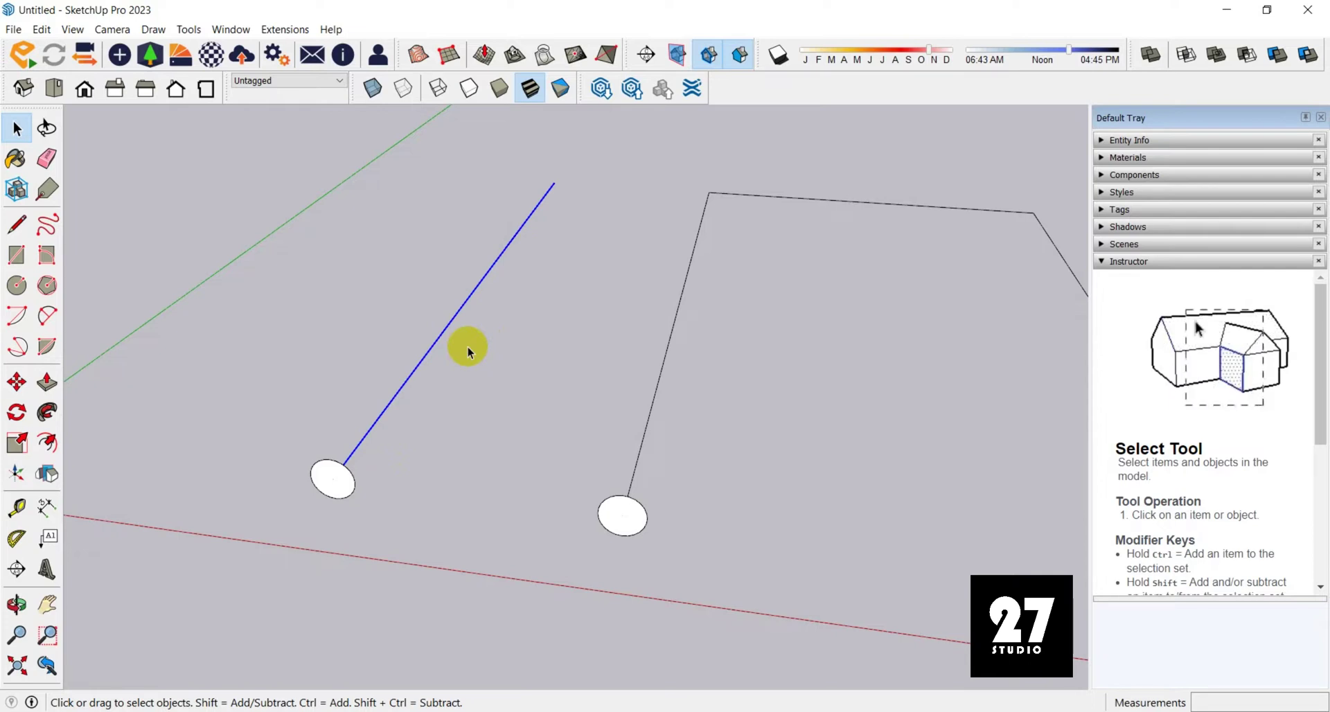
{"action": "middle_click_drag", "start_coordinate": [467, 347], "coordinate": [488, 408]}
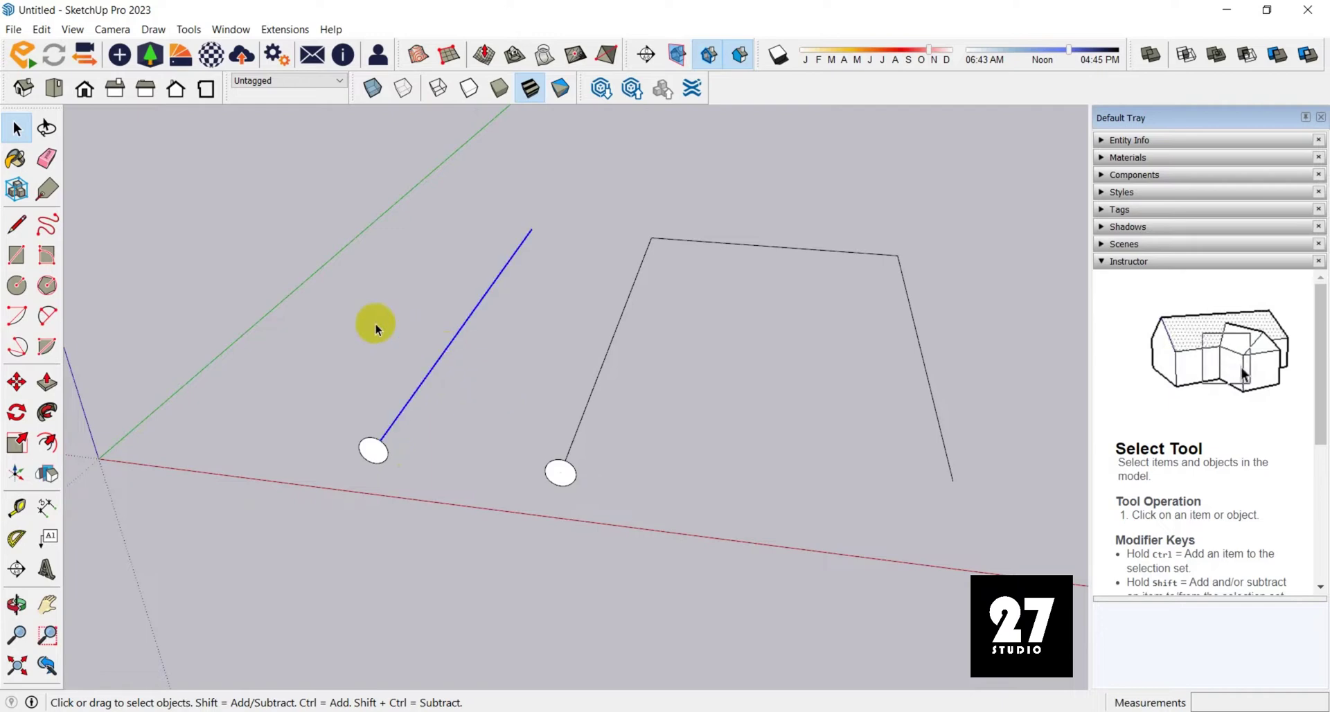
{"action": "left_click", "coordinate": [47, 414]}
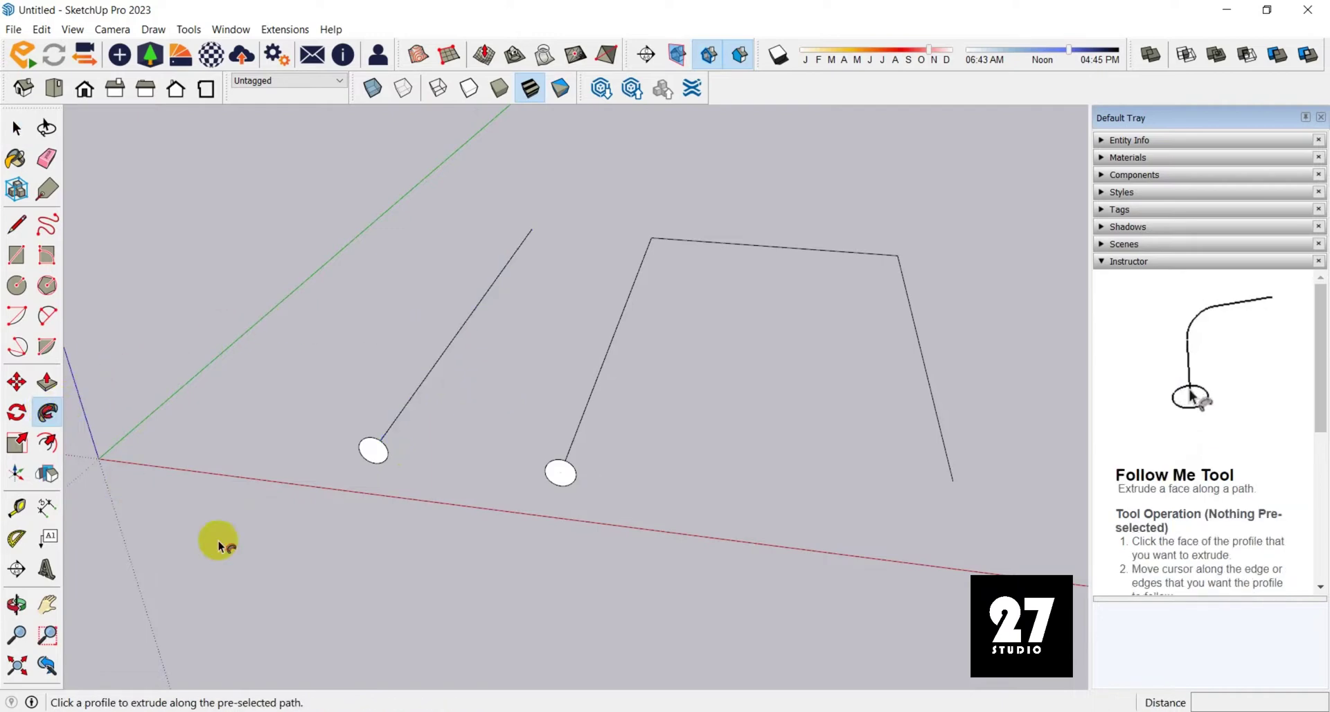
{"action": "scroll", "coordinate": [386, 460], "scroll_direction": "up", "scroll_amount": 3}
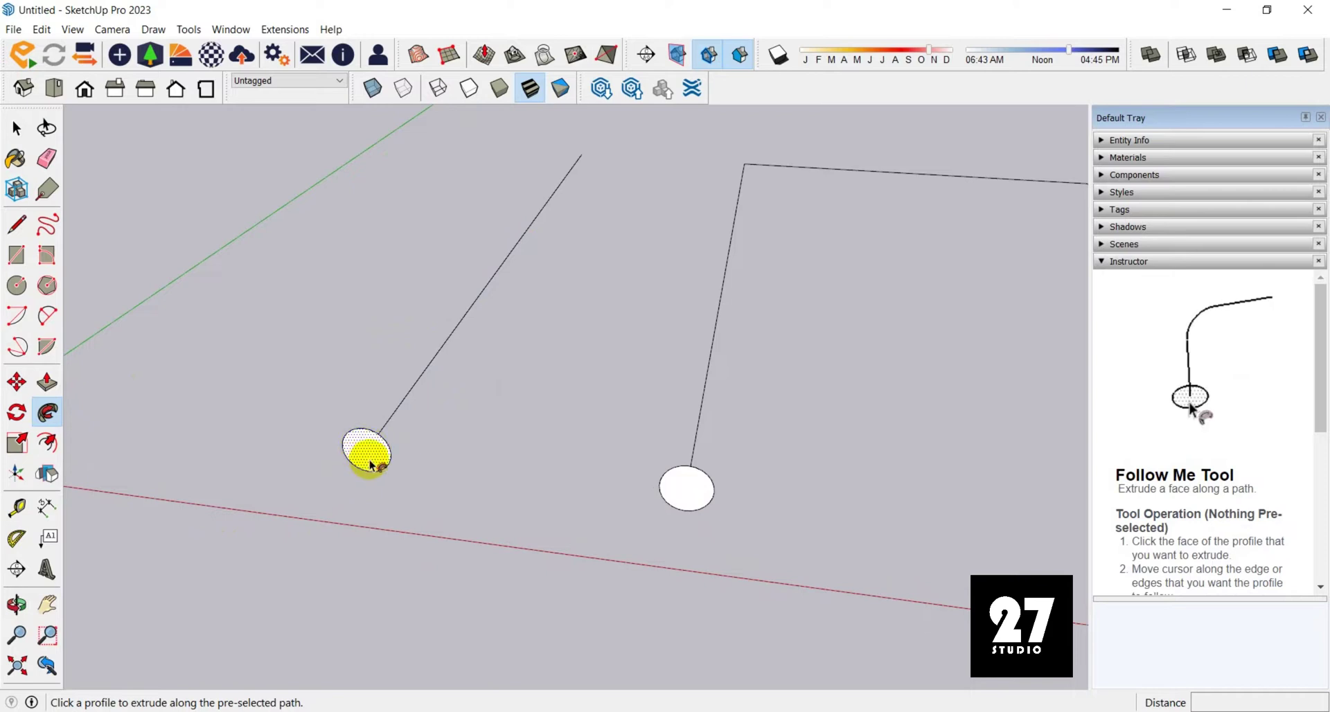
{"action": "left_click", "coordinate": [366, 456]}
{"action": "middle_click_drag", "start_coordinate": [360, 452], "coordinate": [196, 437]}
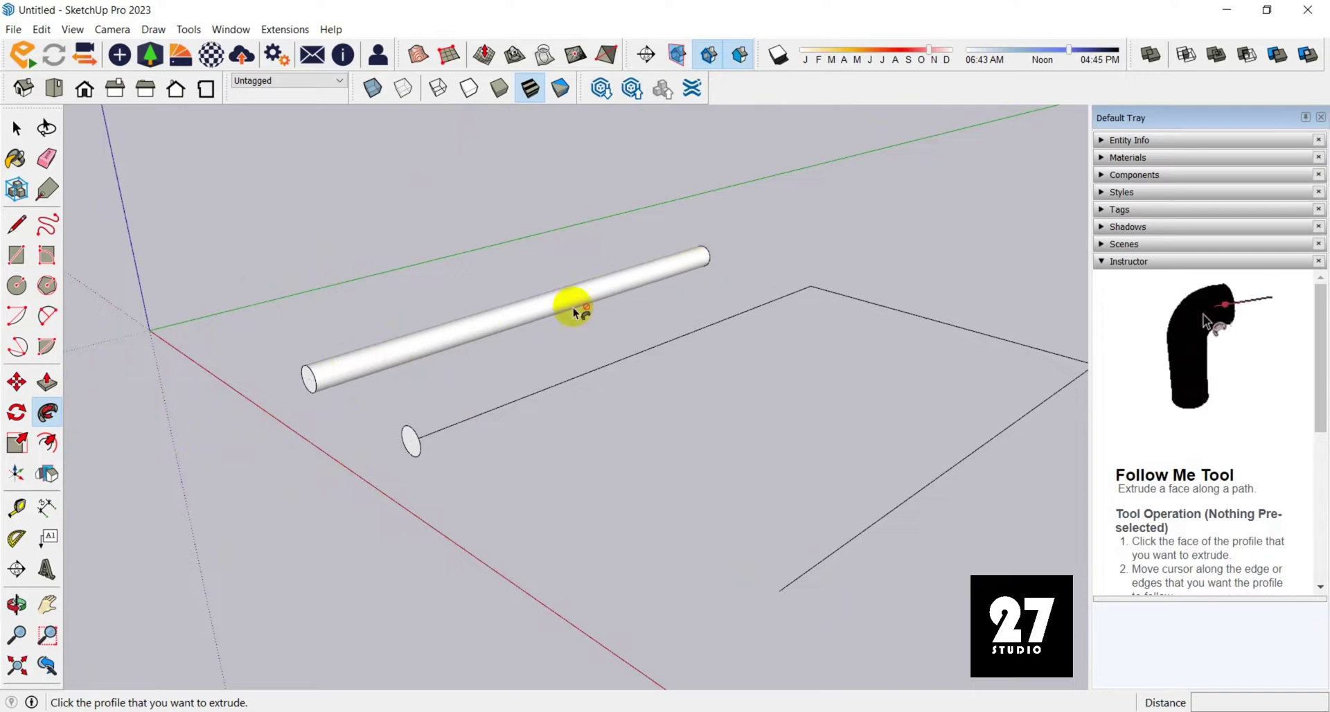
{"action": "key", "text": "ctrl+z"}
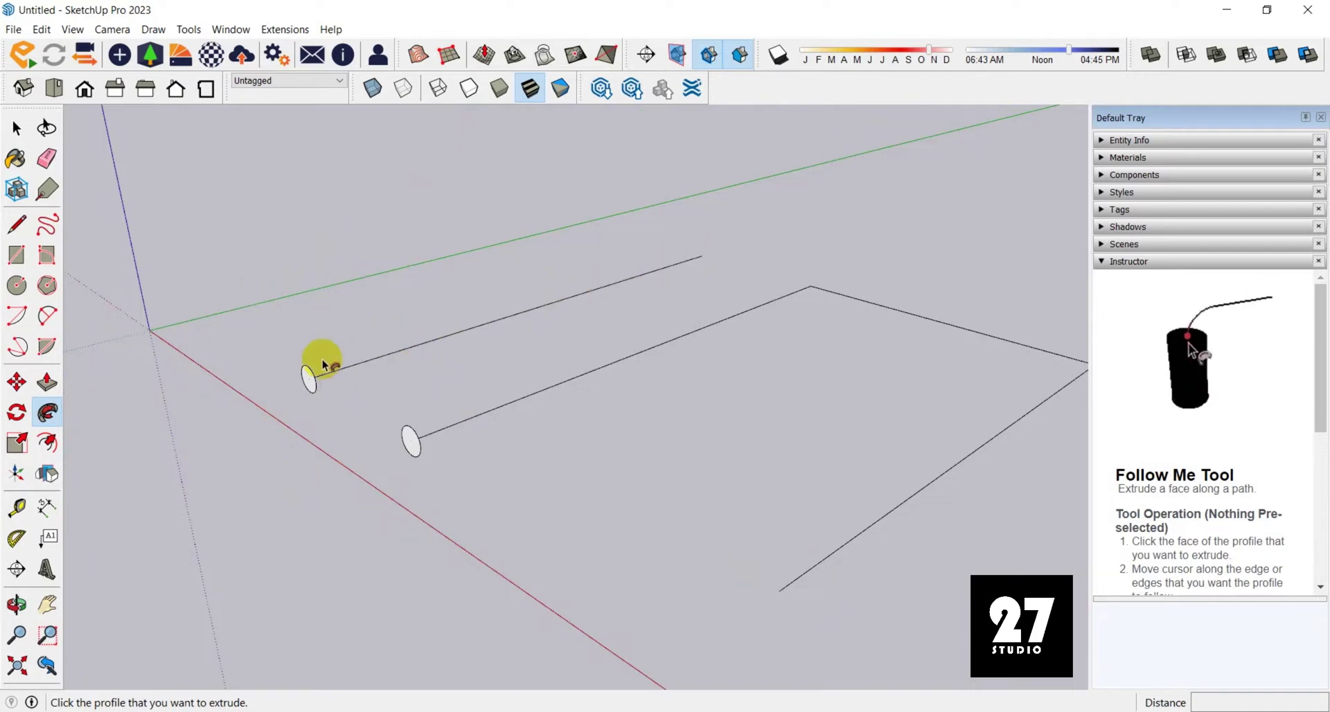
Try Follow Me on the same circle without a preselected path, tracing the straight line manually to its far end
{"action": "scroll", "coordinate": [308, 378], "scroll_direction": "up", "scroll_amount": 4}
{"action": "left_click", "coordinate": [305, 382]}
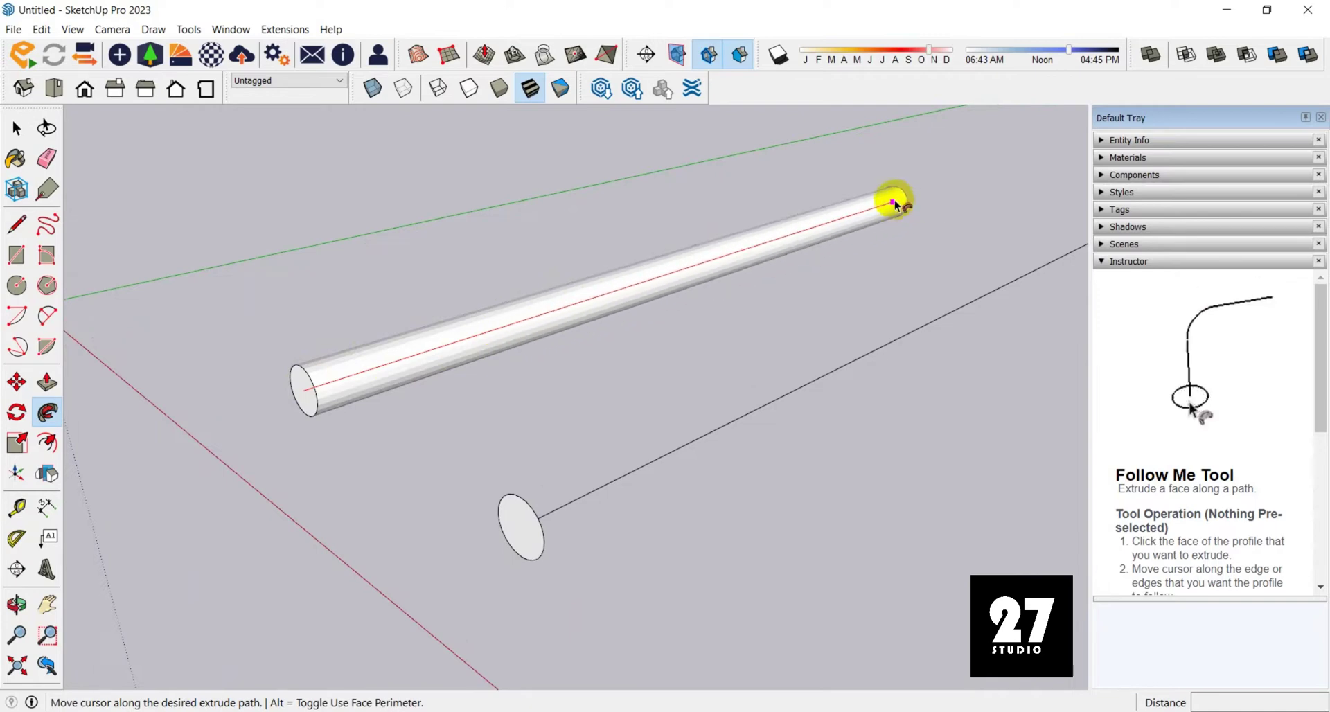
{"action": "left_click", "coordinate": [894, 204]}
{"action": "scroll", "coordinate": [605, 334], "scroll_direction": "down", "scroll_amount": 3}
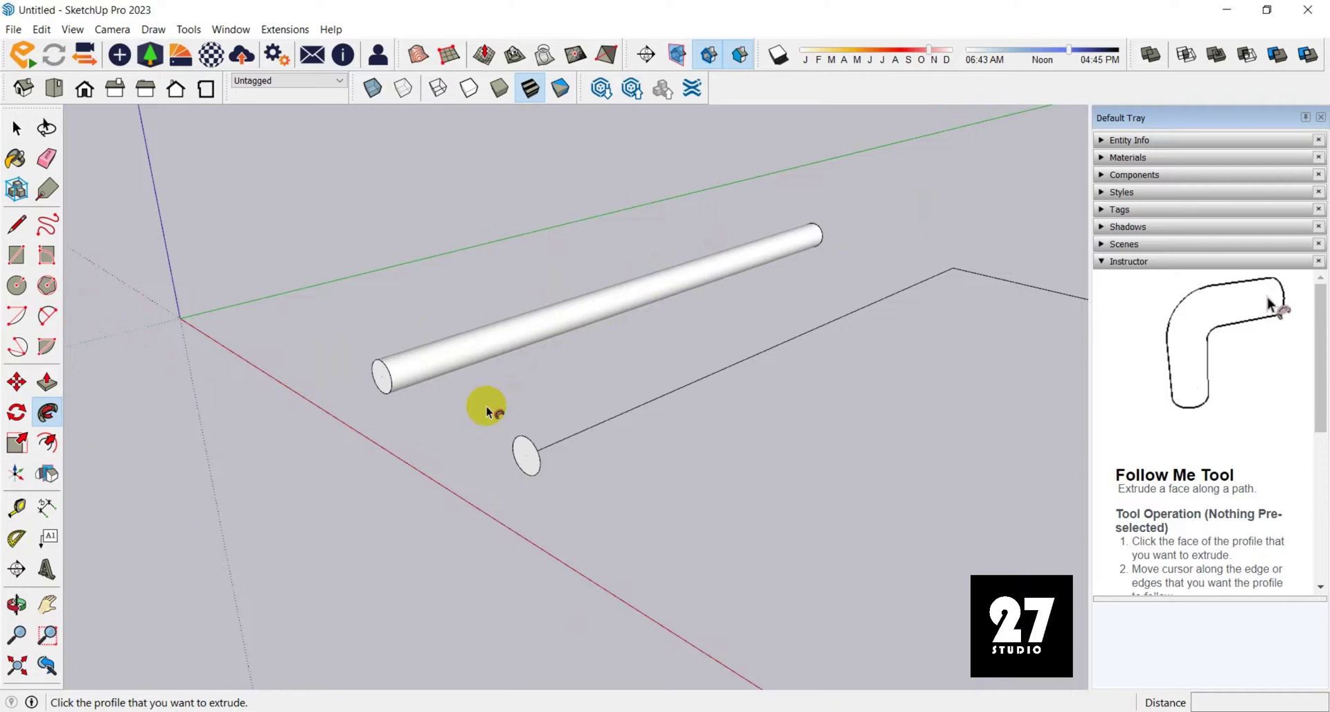
{"action": "key", "text": "ctrl+z"}
Extrude the first circle along the whole single straight line with Follow Me, using the line as preselected path
{"action": "key", "text": "space"}
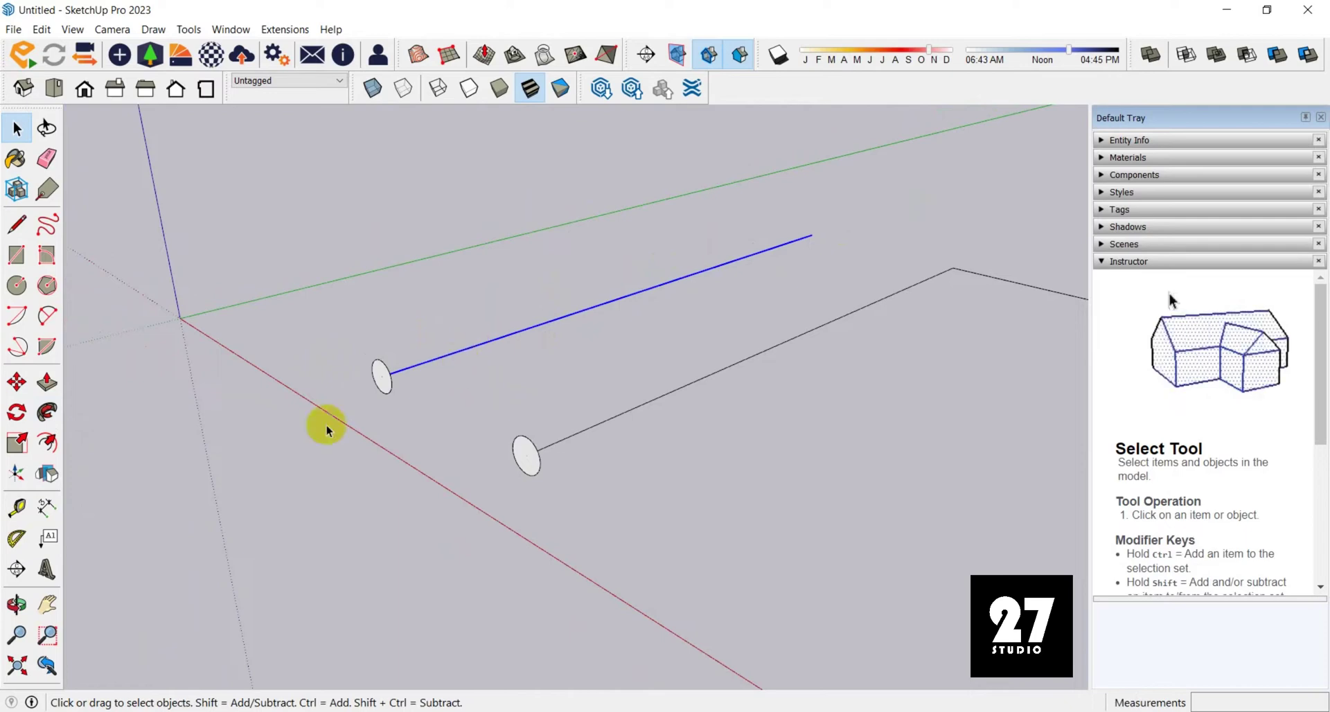
{"action": "left_click", "coordinate": [47, 412]}
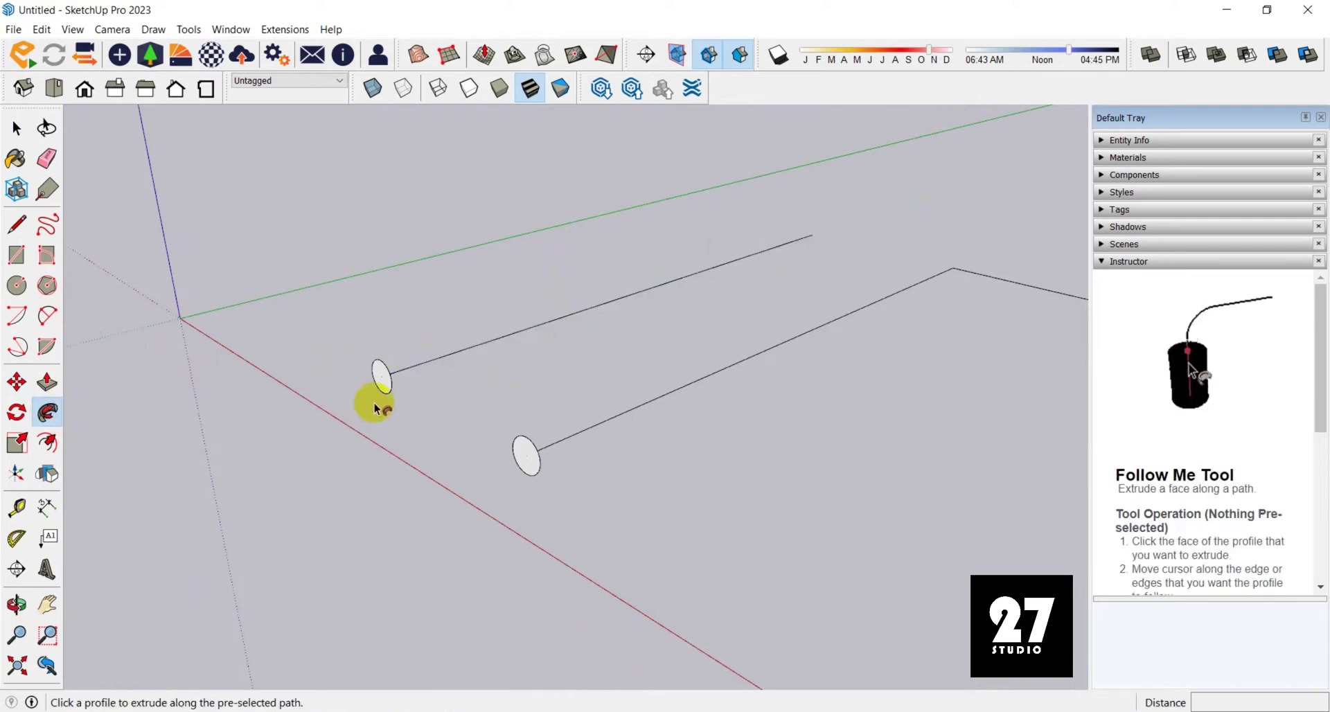
{"action": "left_click", "coordinate": [382, 381]}
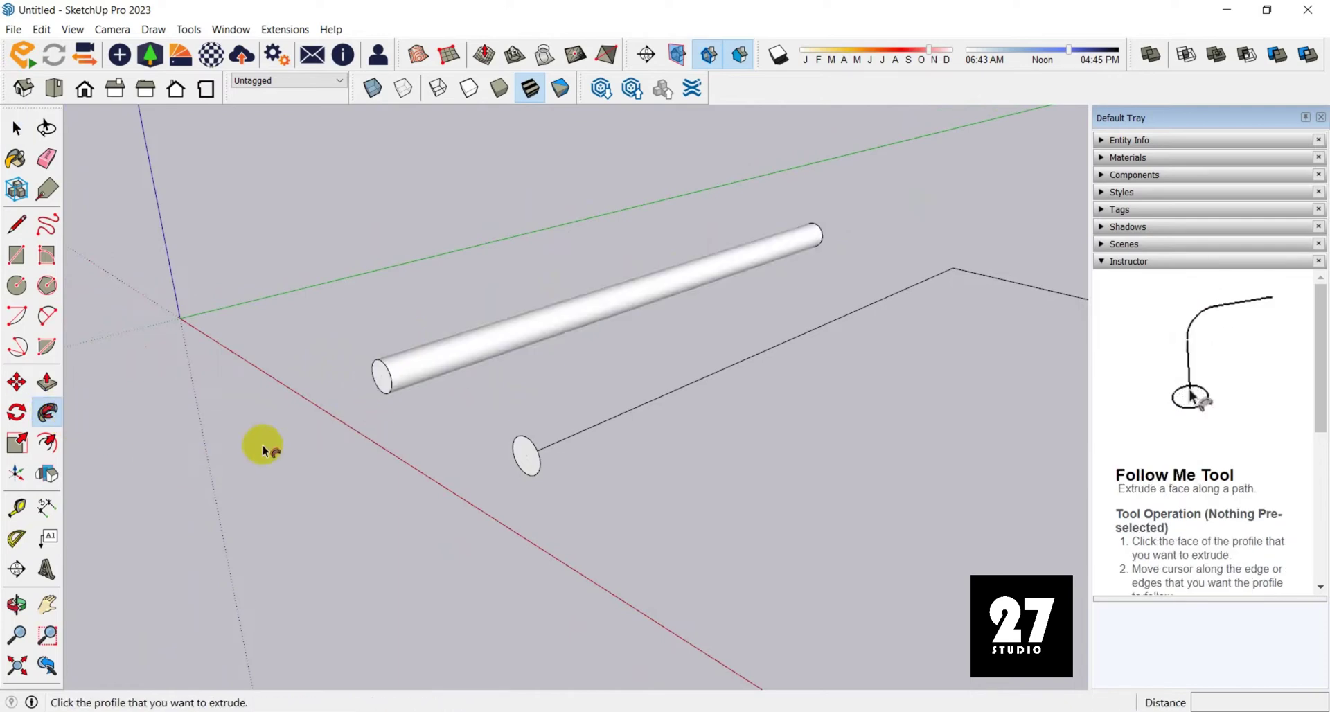
{"action": "middle_click_drag", "start_coordinate": [397, 432], "coordinate": [570, 566]}
{"action": "key", "text": "space"}
Extrude the second circle along all three connected edges of the U-shaped path with Follow Me, preselecting the edges
{"action": "scroll", "coordinate": [800, 336], "scroll_direction": "up", "scroll_amount": 4}
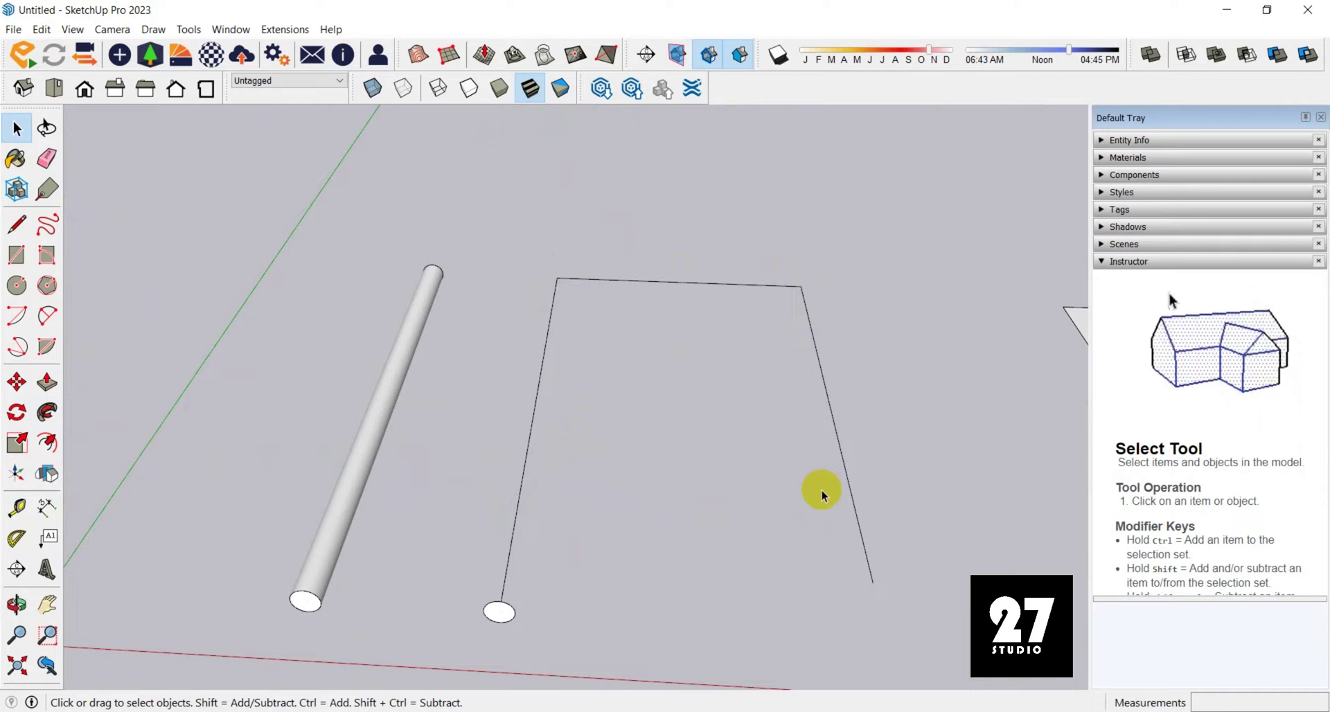
{"action": "left_click_drag", "start_coordinate": [879, 238], "coordinate": [517, 414]}
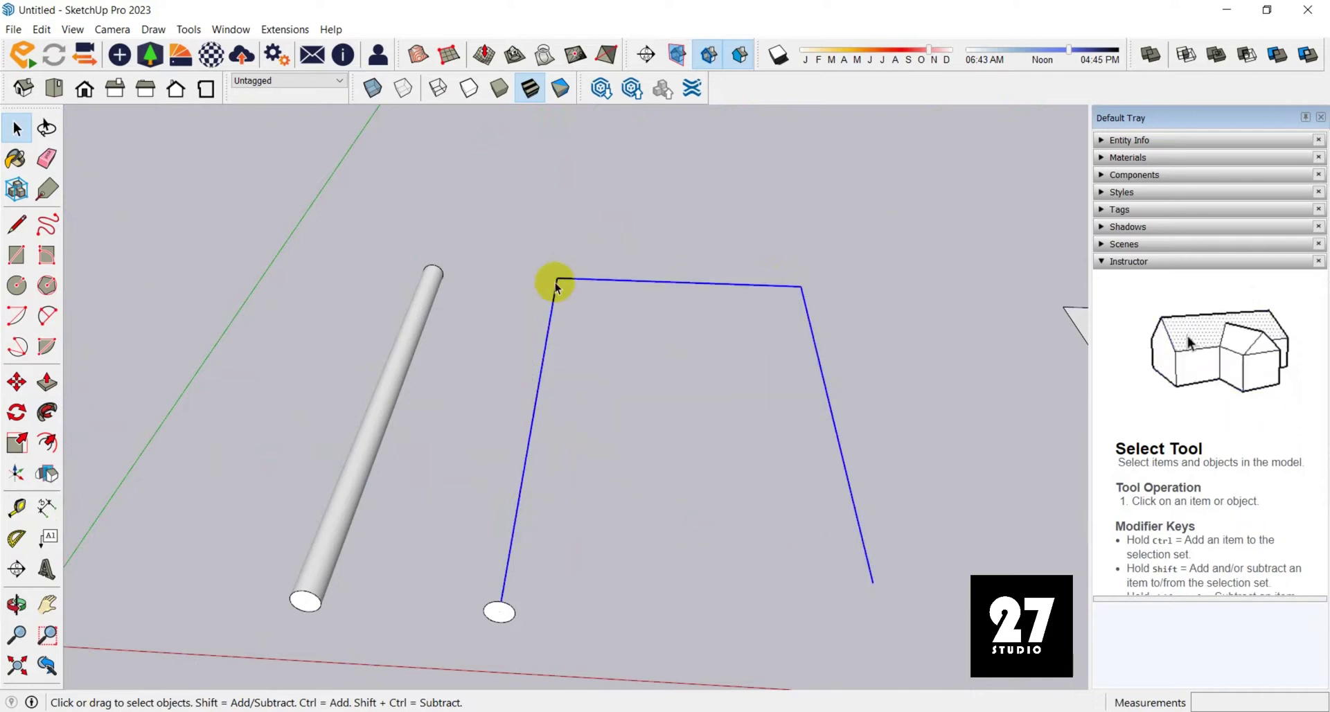
{"action": "left_click", "coordinate": [46, 412]}
{"action": "scroll", "coordinate": [523, 634], "scroll_direction": "up", "scroll_amount": 1}
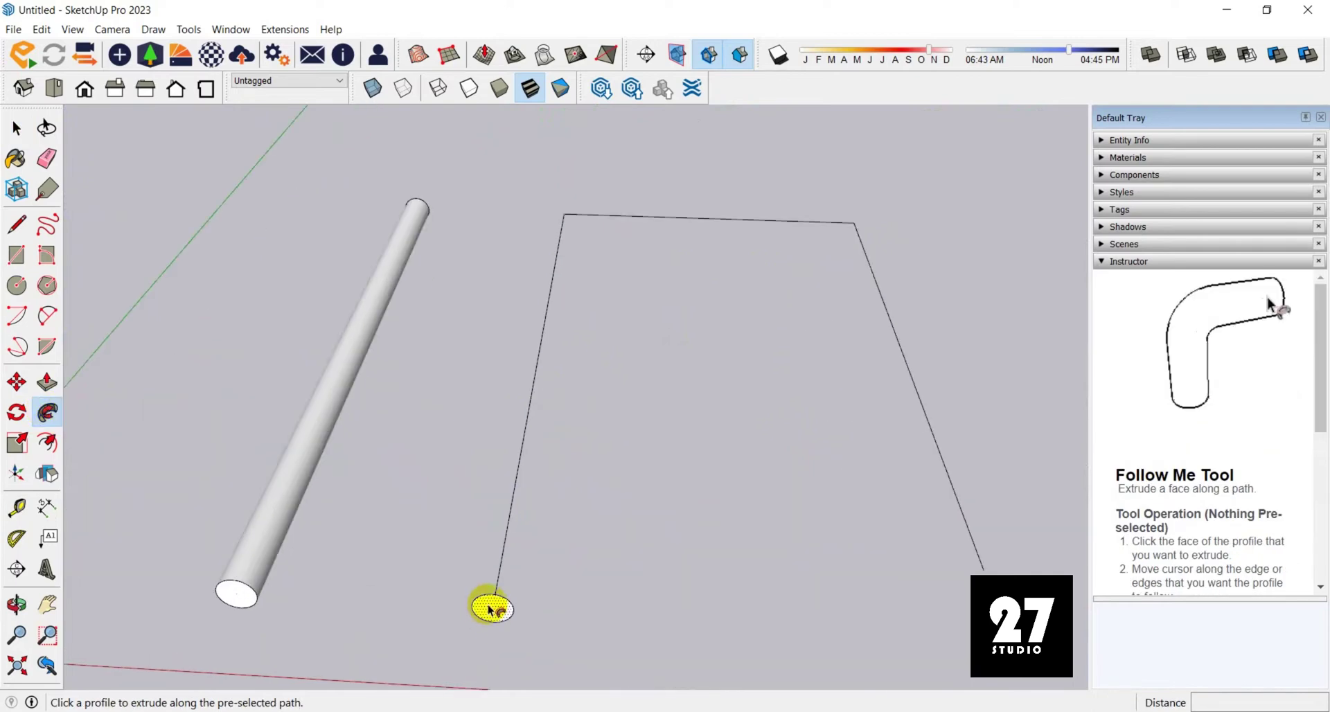
{"action": "left_click", "coordinate": [494, 607]}
Examine the corner joints and open ends of the U-shaped pipe
{"action": "middle_click_drag", "start_coordinate": [493, 605], "coordinate": [535, 282]}
{"action": "scroll", "coordinate": [543, 216], "scroll_direction": "up", "scroll_amount": 2}
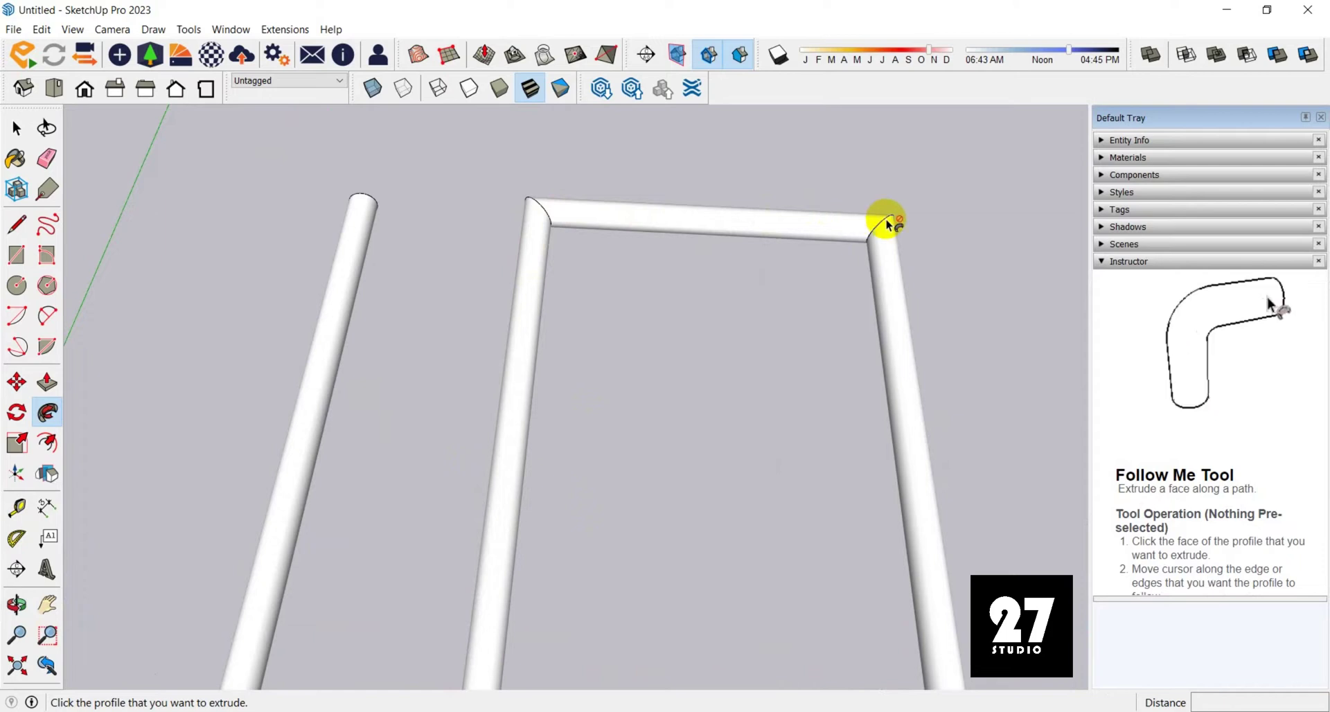
{"action": "scroll", "coordinate": [880, 224], "scroll_direction": "down", "scroll_amount": 2}
{"action": "scroll", "coordinate": [655, 284], "scroll_direction": "down", "scroll_amount": 2}
{"action": "scroll", "coordinate": [812, 438], "scroll_direction": "up", "scroll_amount": 2}
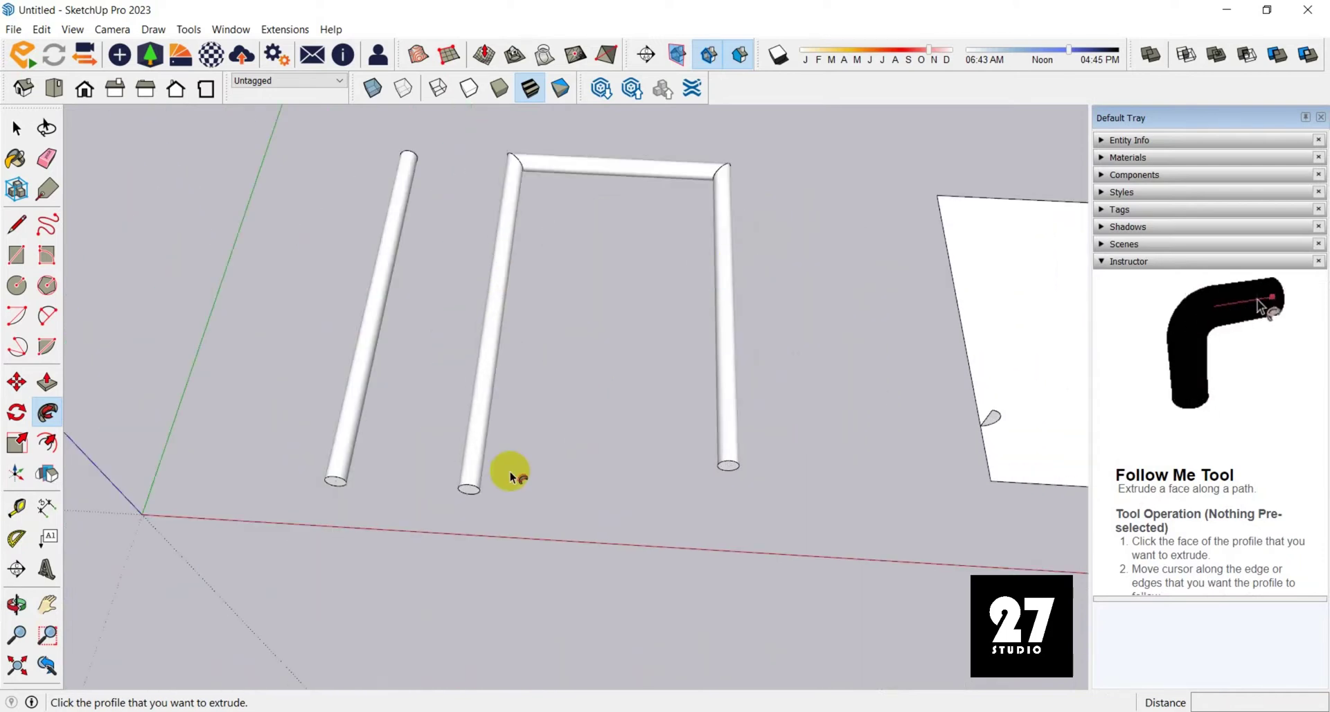
{"action": "scroll", "coordinate": [469, 493], "scroll_direction": "up", "scroll_amount": 1}
{"action": "scroll", "coordinate": [469, 495], "scroll_direction": "down", "scroll_amount": 3}
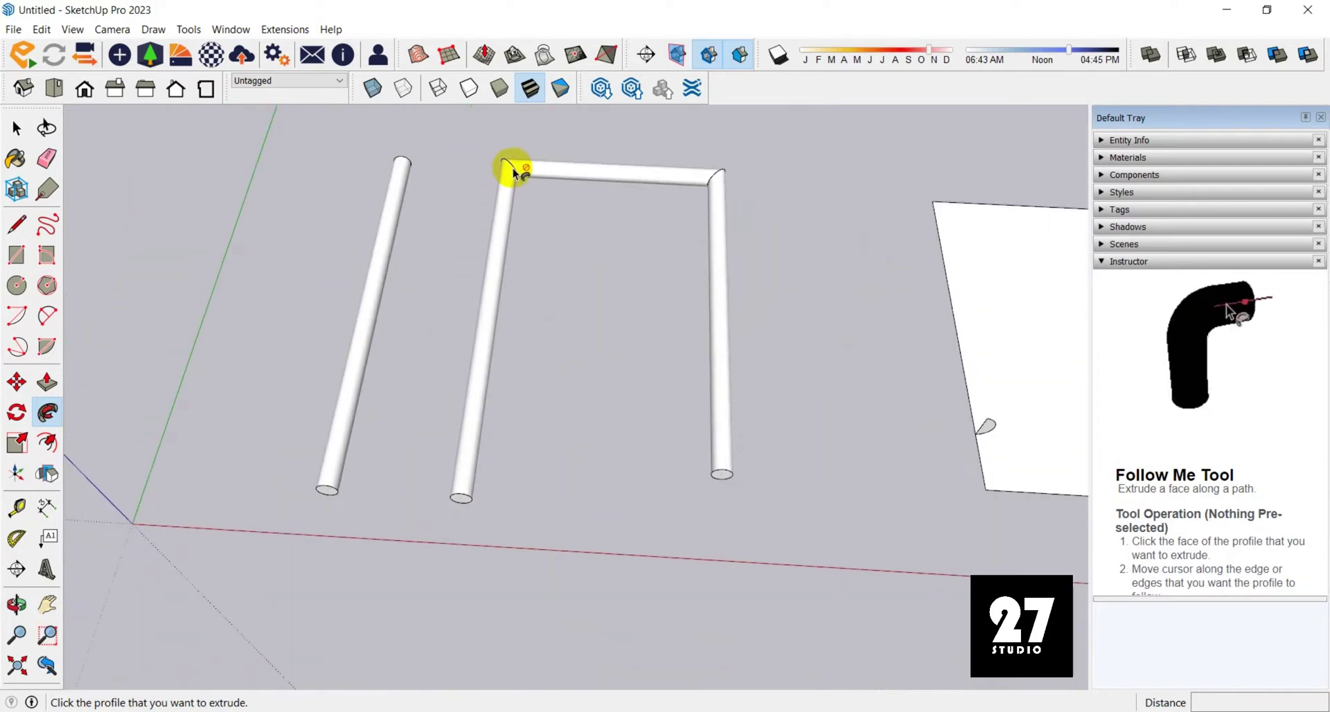
{"action": "scroll", "coordinate": [409, 465], "scroll_direction": "down", "scroll_amount": 2}
{"action": "key", "text": "space"}
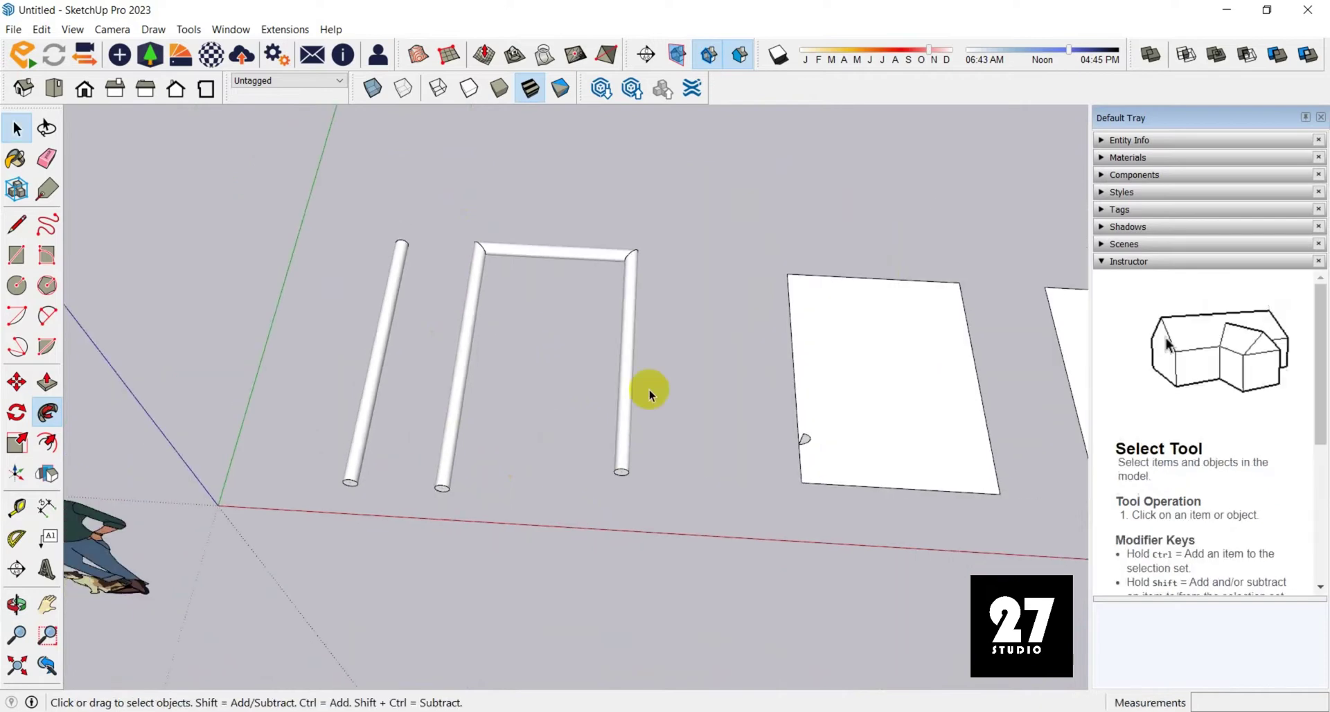
Sweep the half-circle profile around the perimeter of the first rectangular face with Follow Me, using the face as preselected path
{"action": "scroll", "coordinate": [679, 336], "scroll_direction": "up", "scroll_amount": 2}
{"action": "scroll", "coordinate": [679, 335], "scroll_direction": "down", "scroll_amount": 2}
{"action": "scroll", "coordinate": [817, 451], "scroll_direction": "up", "scroll_amount": 2}
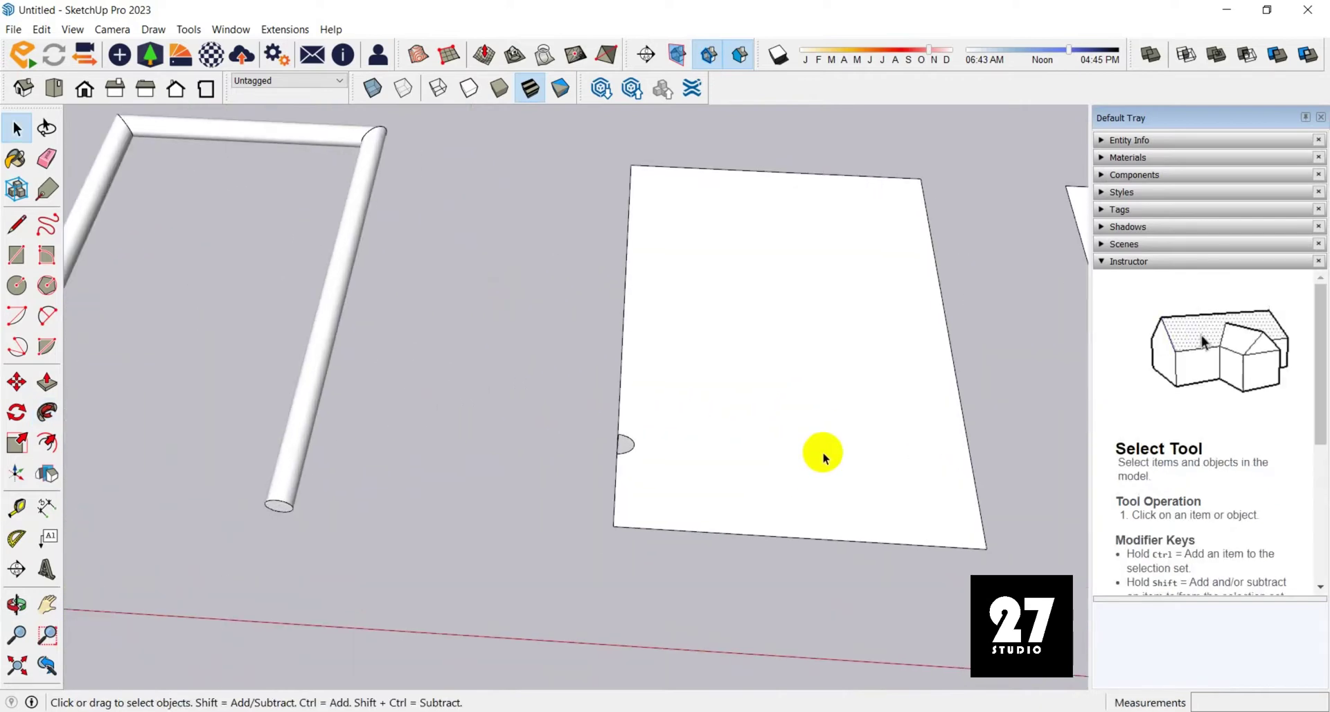
{"action": "scroll", "coordinate": [591, 464], "scroll_direction": "down", "scroll_amount": 2}
{"action": "scroll", "coordinate": [660, 452], "scroll_direction": "up", "scroll_amount": 2}
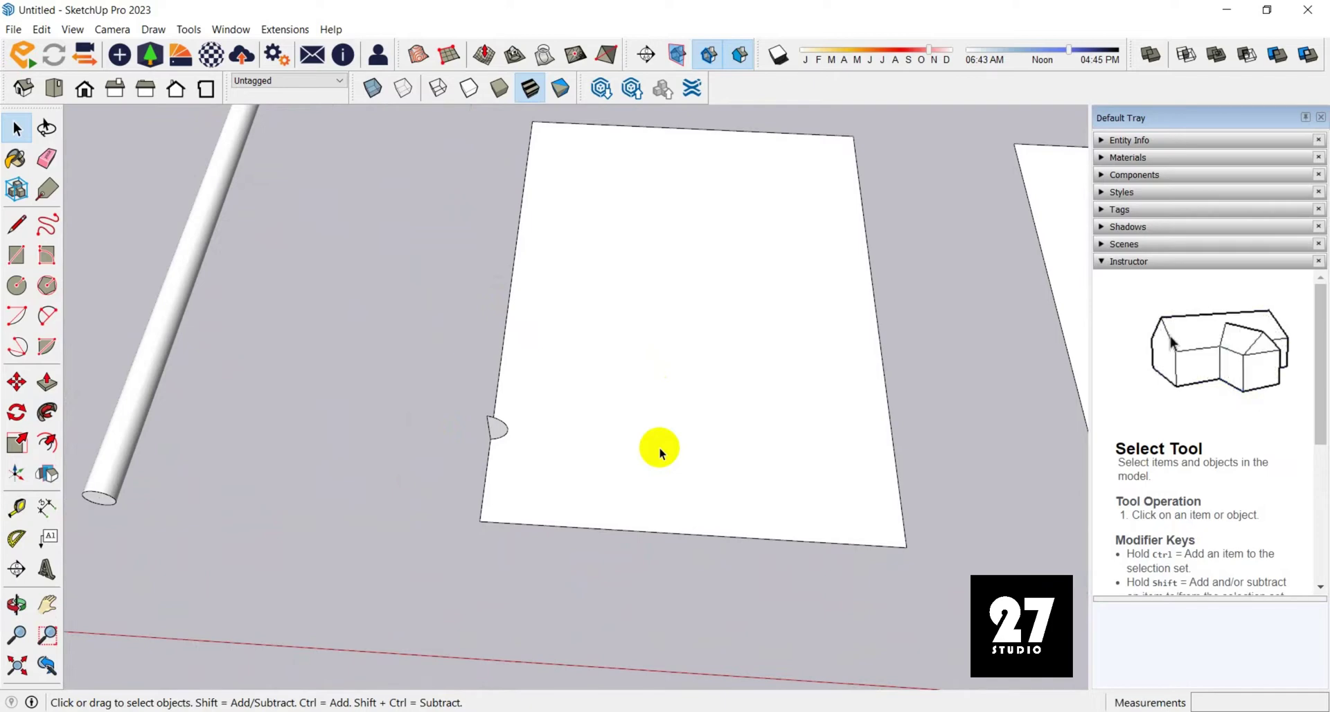
{"action": "scroll", "coordinate": [451, 498], "scroll_direction": "down", "scroll_amount": 2}
{"action": "middle_click_drag", "start_coordinate": [417, 555], "coordinate": [582, 392]}
{"action": "scroll", "coordinate": [577, 429], "scroll_direction": "up", "scroll_amount": 2}
{"action": "scroll", "coordinate": [533, 450], "scroll_direction": "up", "scroll_amount": 1}
{"action": "left_click", "coordinate": [569, 362]}
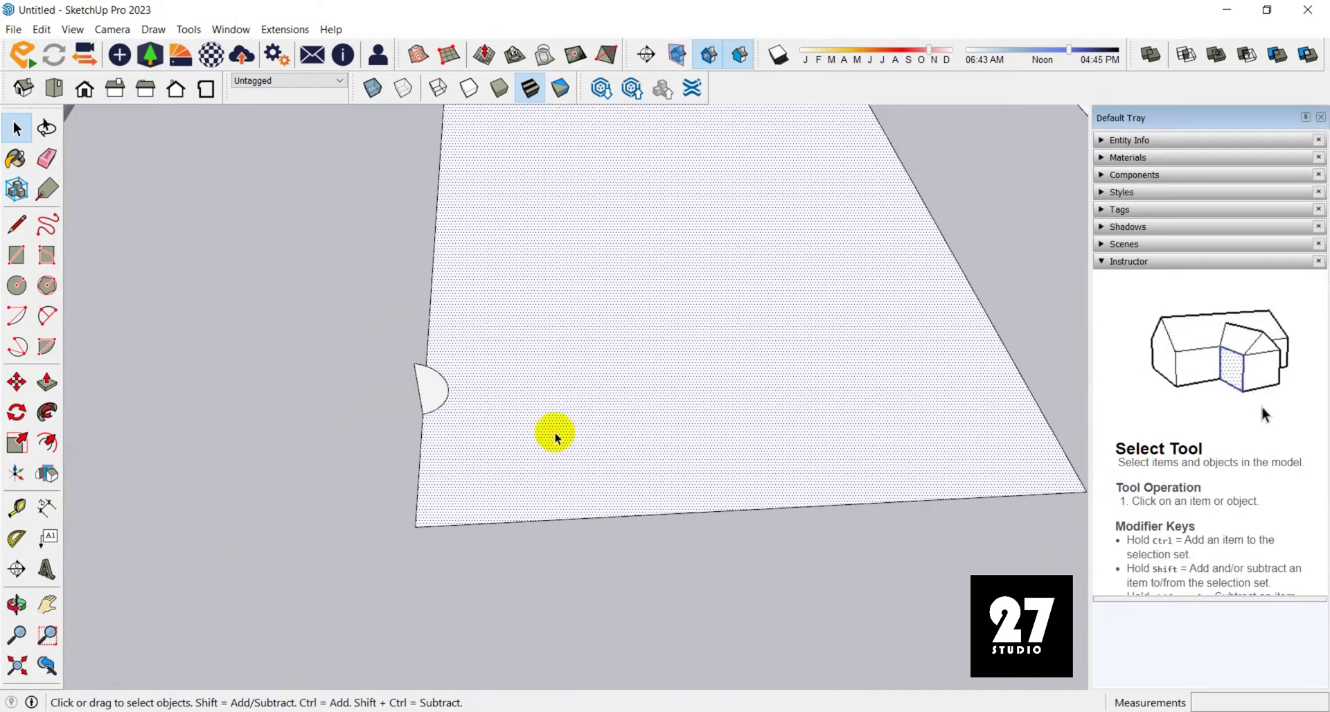
{"action": "left_click", "coordinate": [48, 413]}
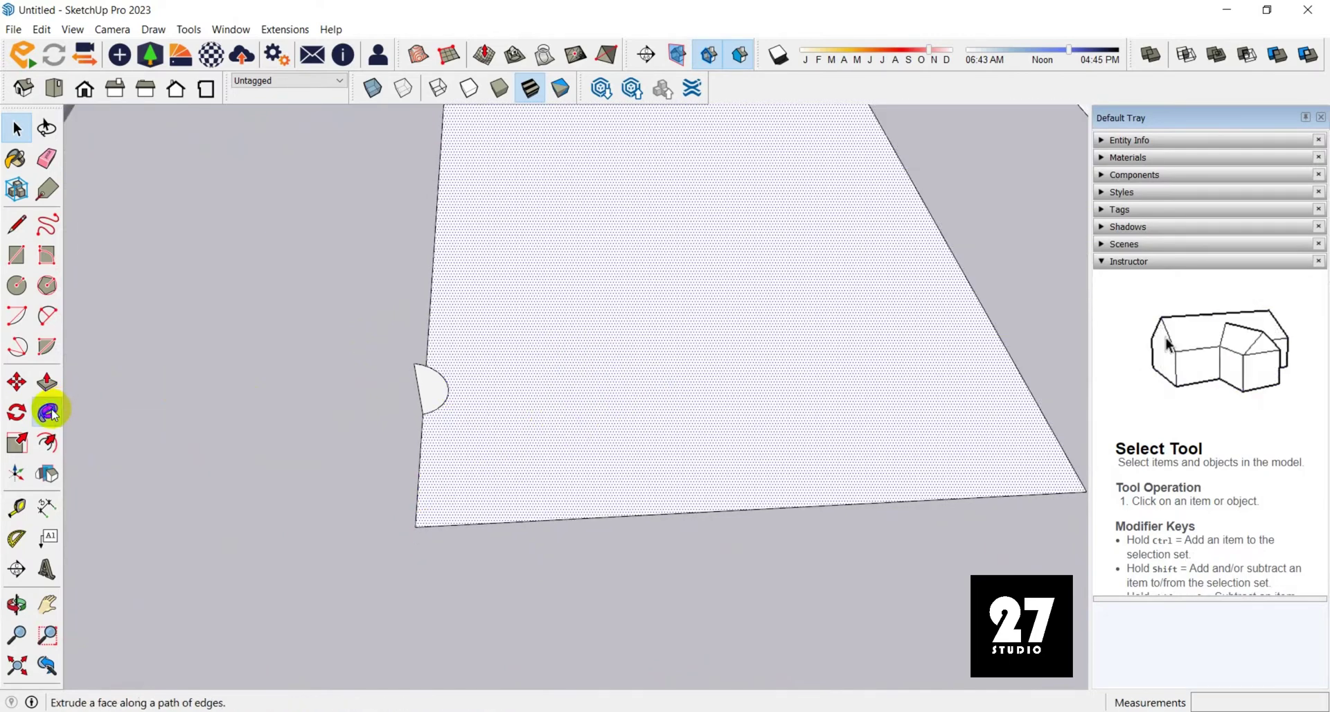
{"action": "left_click", "coordinate": [435, 386]}
{"action": "scroll", "coordinate": [352, 497], "scroll_direction": "down", "scroll_amount": 5}
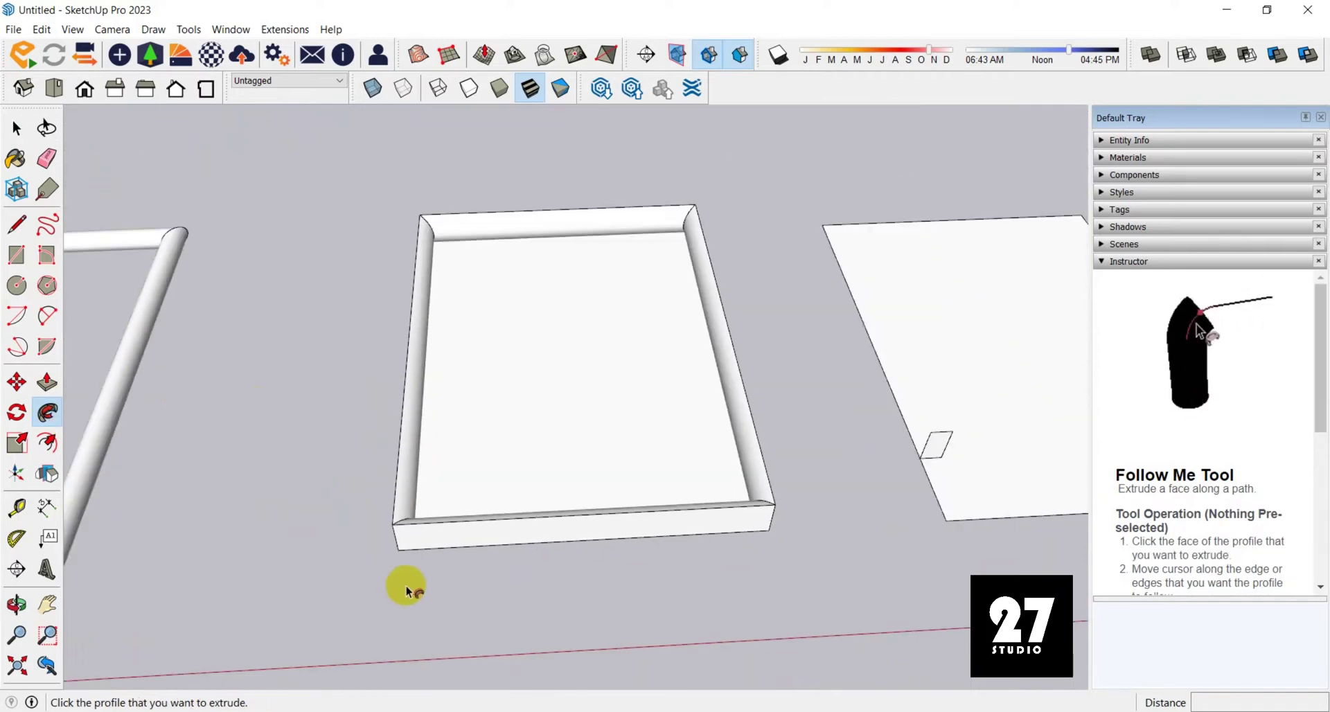
{"action": "middle_click_drag", "start_coordinate": [406, 586], "coordinate": [596, 332]}
{"action": "scroll", "coordinate": [569, 304], "scroll_direction": "up", "scroll_amount": 5}
{"action": "scroll", "coordinate": [429, 318], "scroll_direction": "down", "scroll_amount": 2}
{"action": "middle_click_drag", "start_coordinate": [437, 322], "coordinate": [309, 353]}
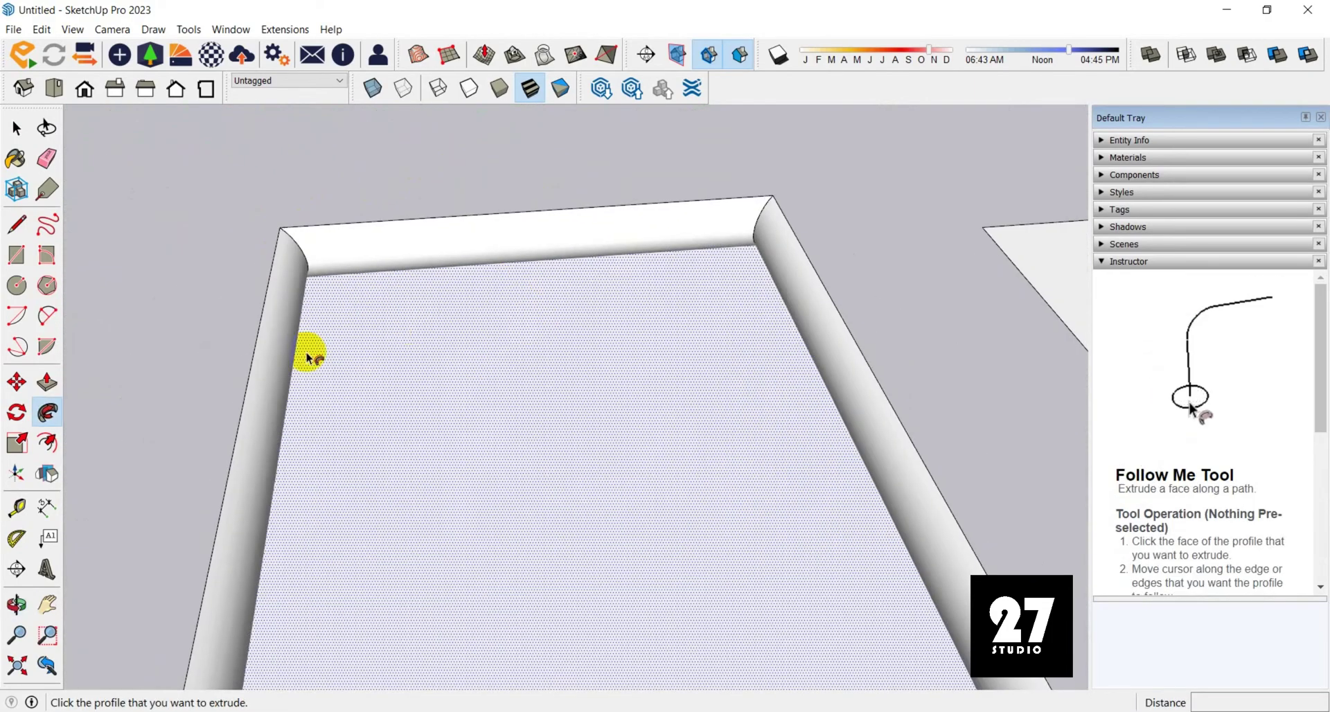
Sweep the small rectangular profile around the perimeter of the second rectangular face with Follow Me, using the face as preselected path
{"action": "scroll", "coordinate": [235, 364], "scroll_direction": "down", "scroll_amount": 4}
{"action": "scroll", "coordinate": [236, 365], "scroll_direction": "down", "scroll_amount": 2}
{"action": "scroll", "coordinate": [621, 427], "scroll_direction": "up", "scroll_amount": 5}
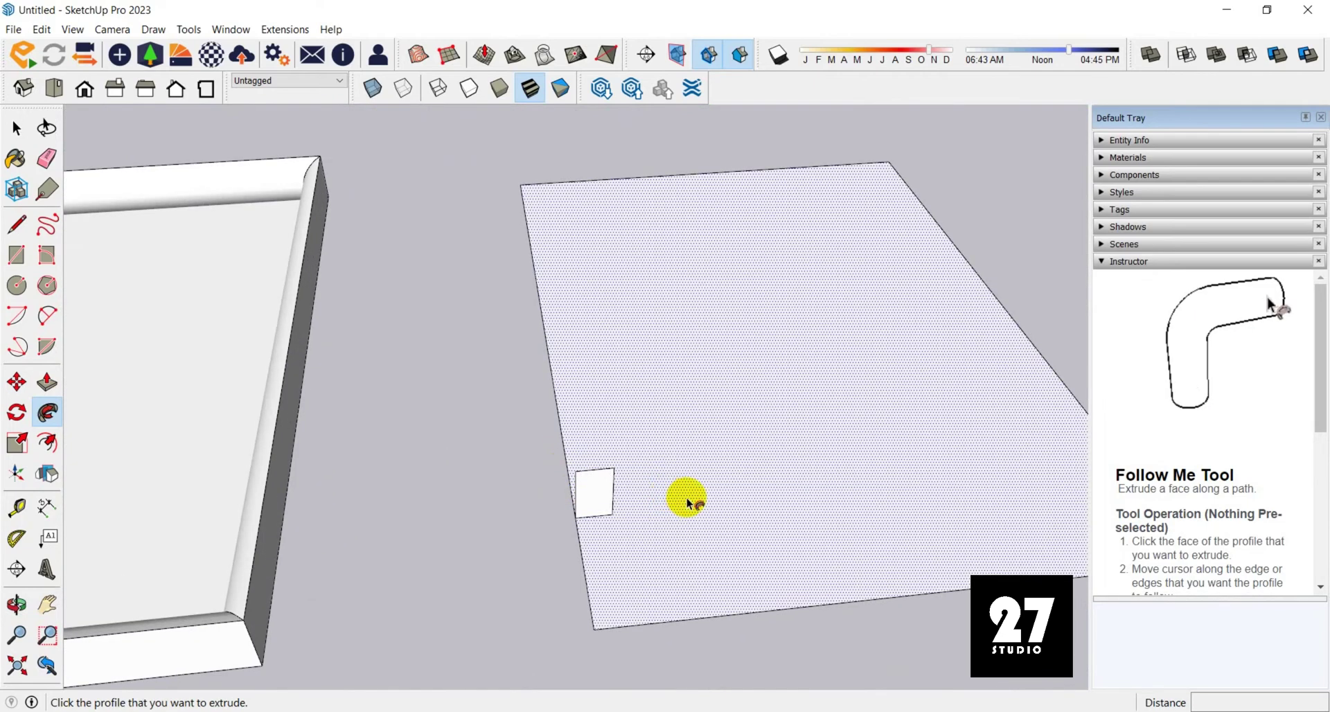
{"action": "key", "text": "space"}
{"action": "middle_click_drag", "start_coordinate": [679, 499], "coordinate": [558, 483]}
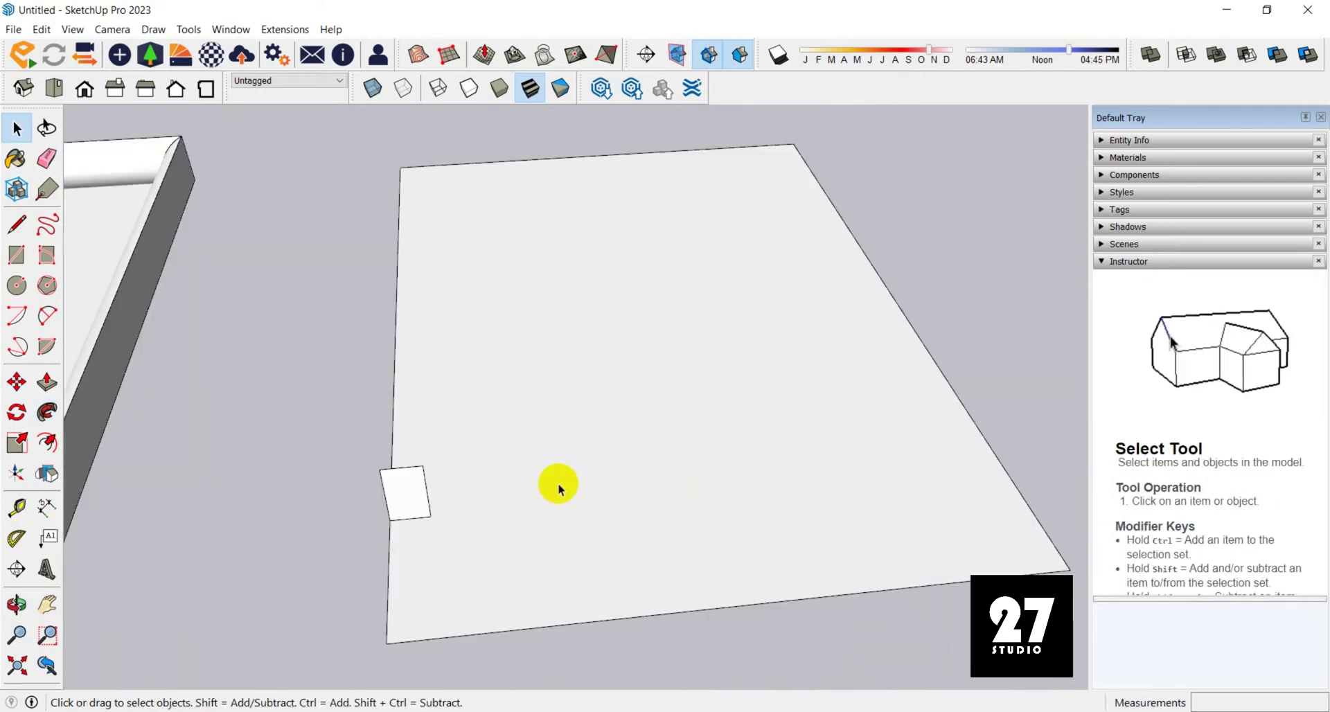
{"action": "left_click", "coordinate": [559, 484]}
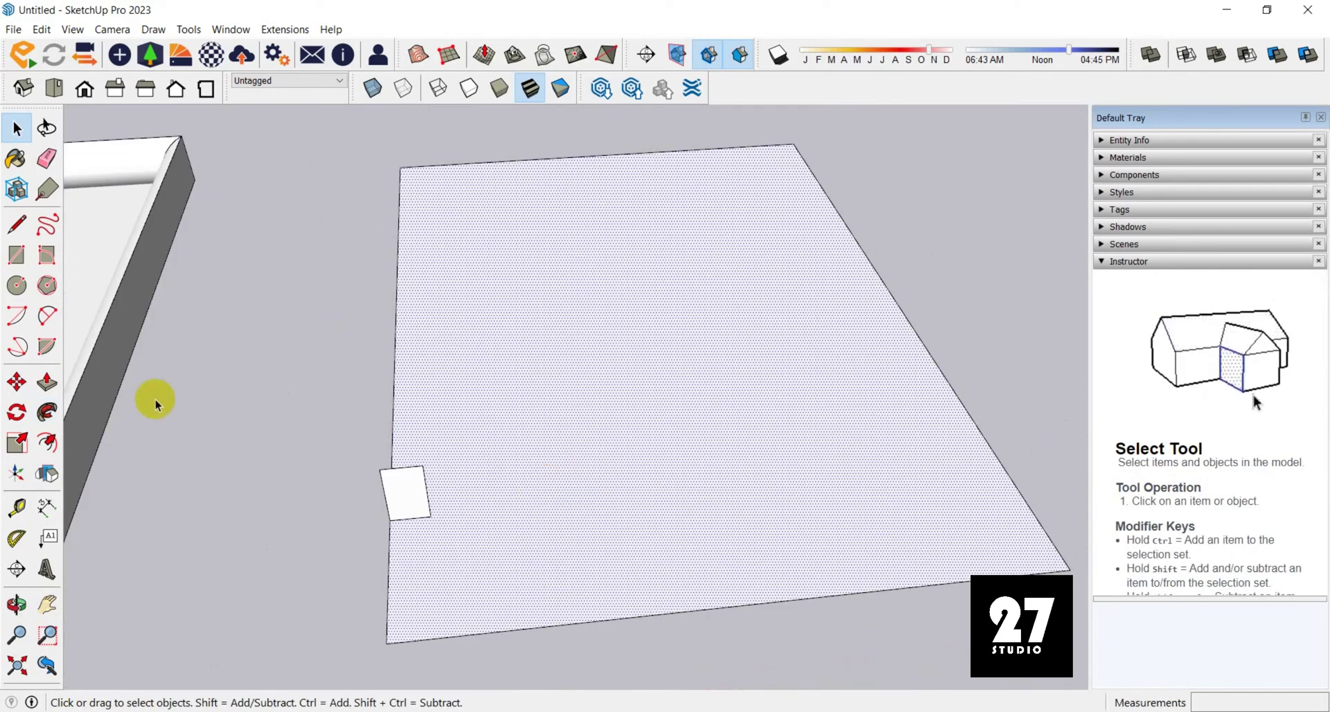
{"action": "left_click", "coordinate": [47, 412]}
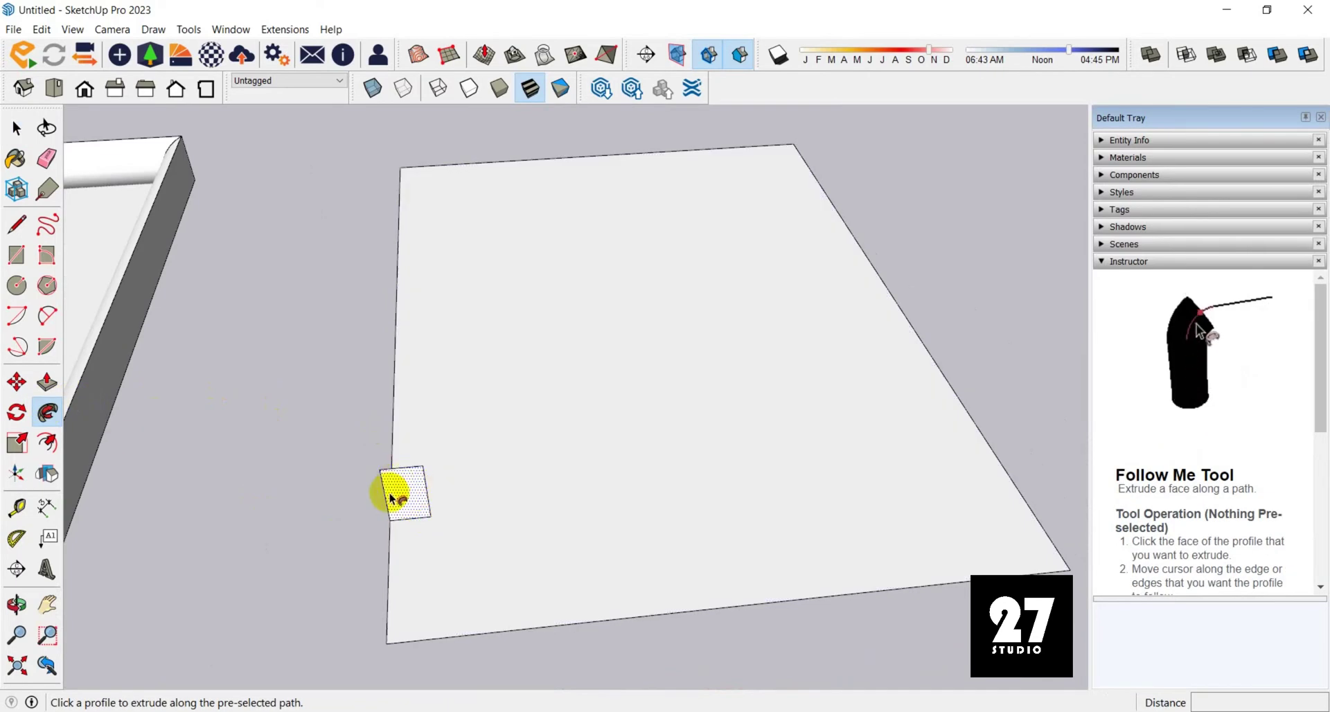
{"action": "left_click", "coordinate": [395, 495]}
{"action": "scroll", "coordinate": [358, 454], "scroll_direction": "down", "scroll_amount": 1}
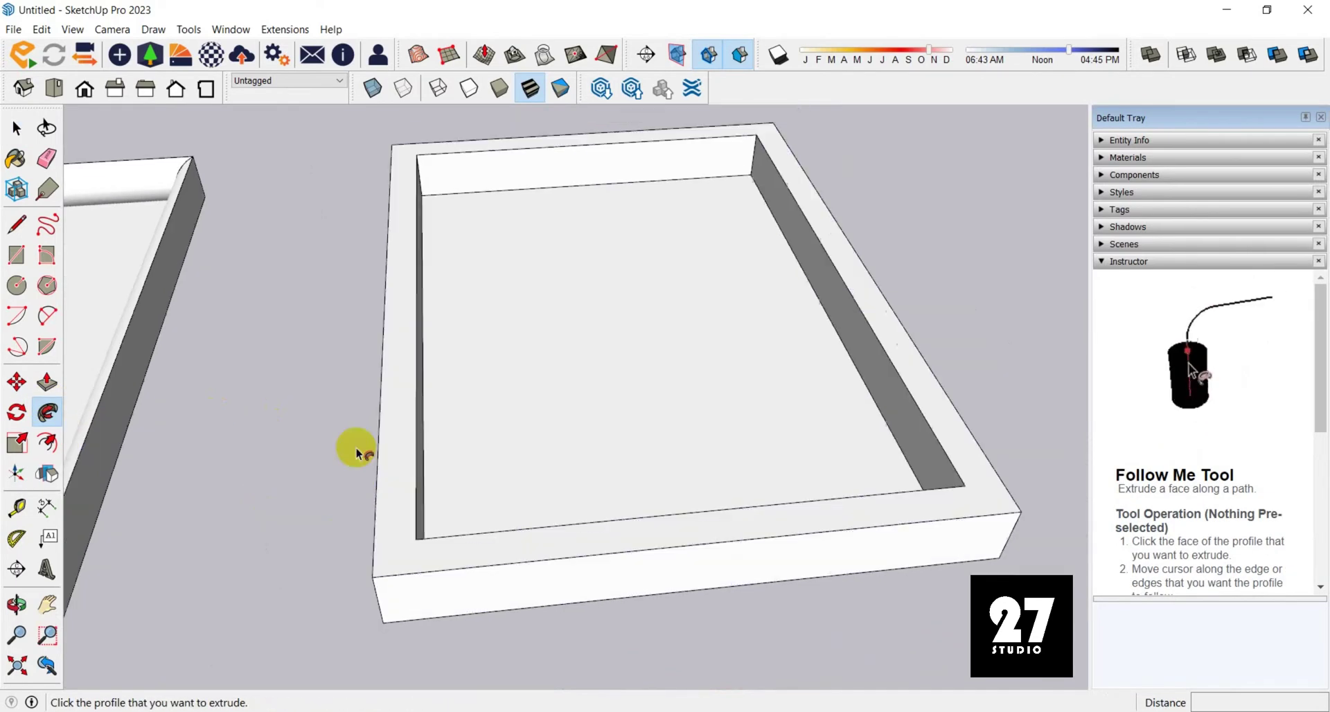
{"action": "middle_click_drag", "start_coordinate": [355, 454], "coordinate": [466, 380]}
{"action": "scroll", "coordinate": [724, 291], "scroll_direction": "up", "scroll_amount": 5}
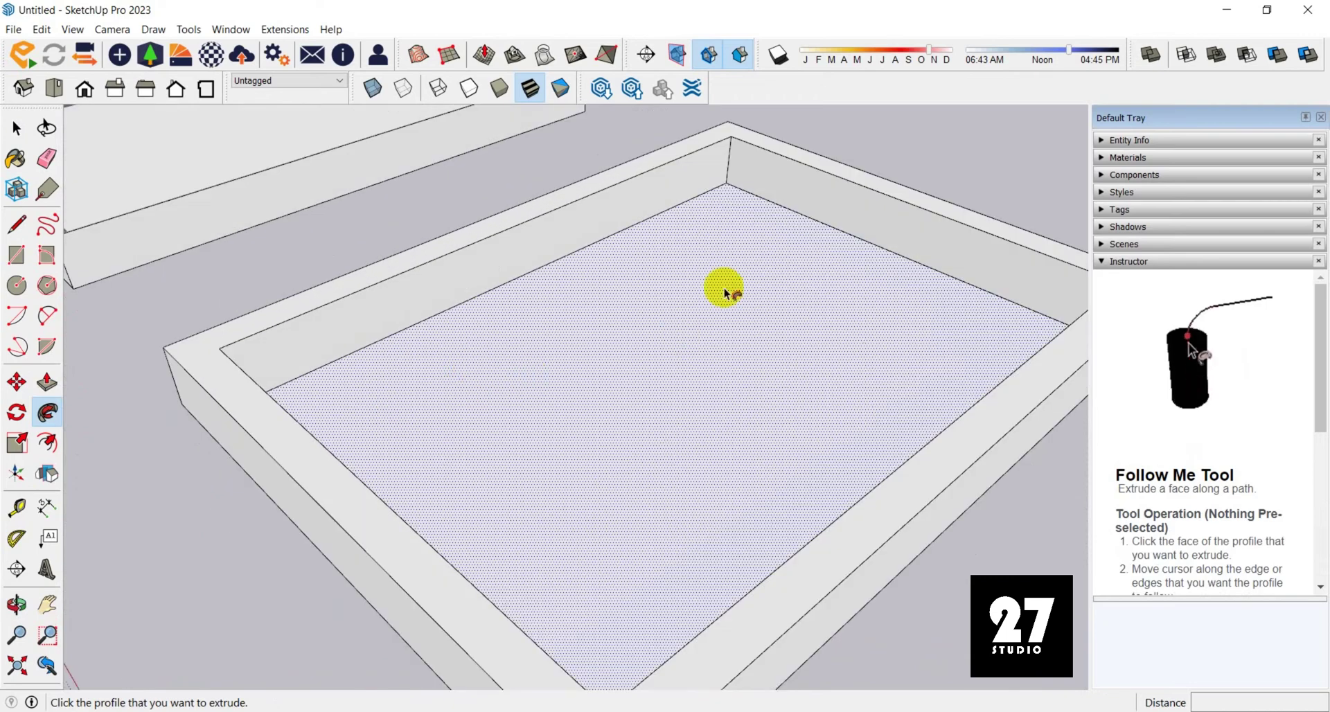
{"action": "scroll", "coordinate": [274, 435], "scroll_direction": "down", "scroll_amount": 2}
{"action": "middle_click_drag", "start_coordinate": [172, 475], "coordinate": [575, 541]}
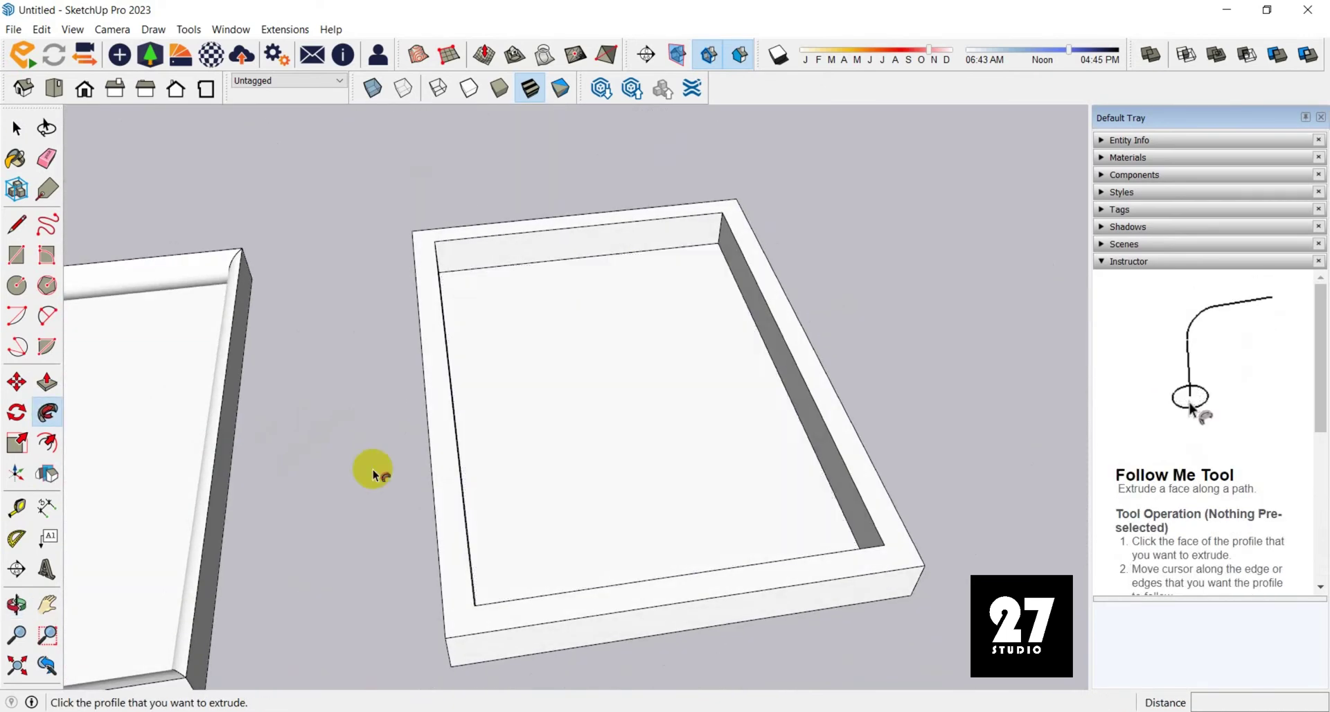
{"action": "scroll", "coordinate": [374, 476], "scroll_direction": "down", "scroll_amount": 2}
{"action": "key", "text": "space"}
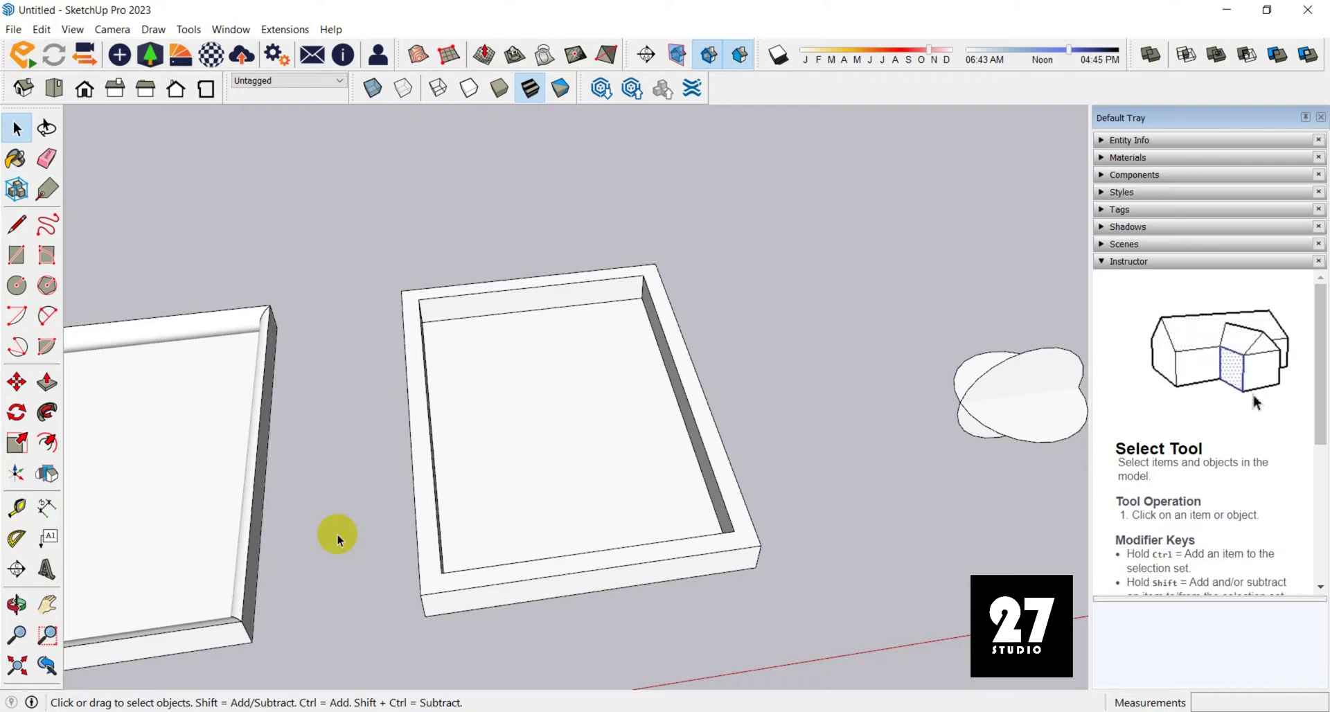
Sweep one of the two crossing circles around the other with Follow Me to form a sphere, using the preselected circle face as path
{"action": "scroll", "coordinate": [298, 485], "scroll_direction": "down", "scroll_amount": 5}
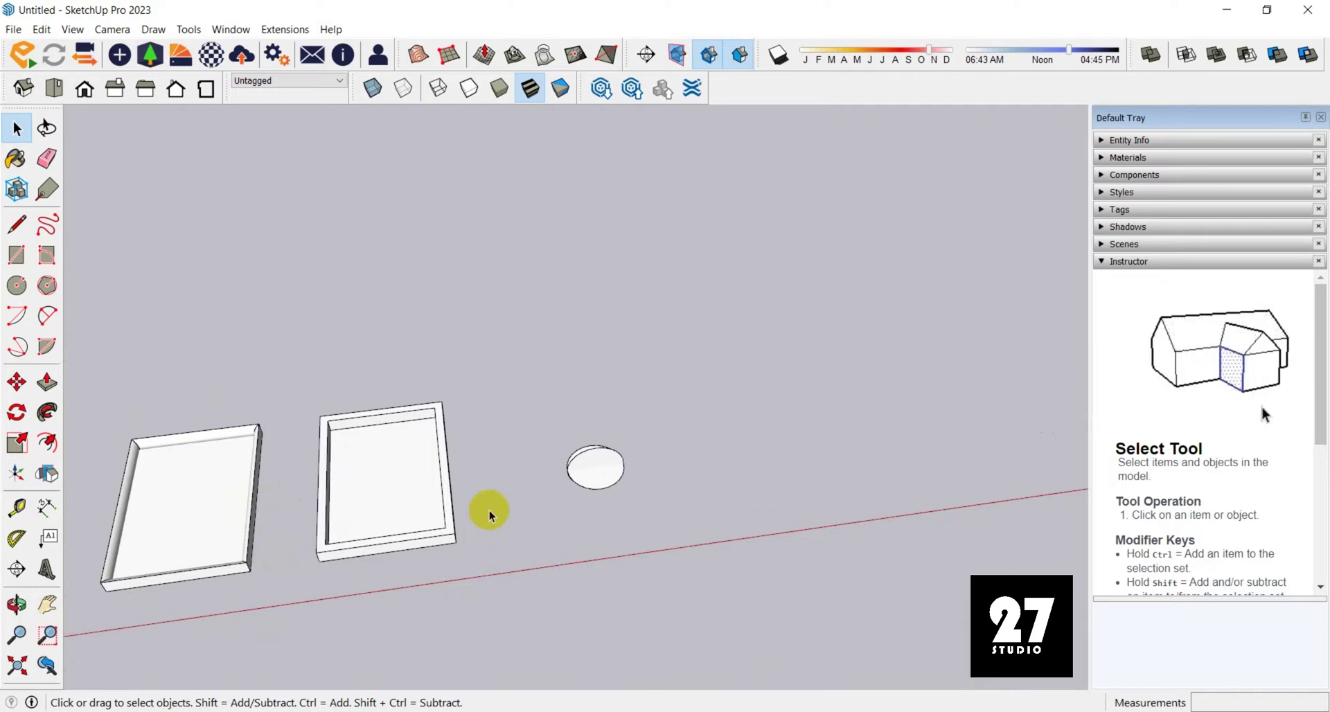
{"action": "scroll", "coordinate": [485, 513], "scroll_direction": "up", "scroll_amount": 3}
{"action": "middle_click_drag", "start_coordinate": [659, 469], "coordinate": [697, 386]}
{"action": "middle_click_drag", "start_coordinate": [471, 482], "coordinate": [697, 459]}
{"action": "left_click", "coordinate": [697, 459]}
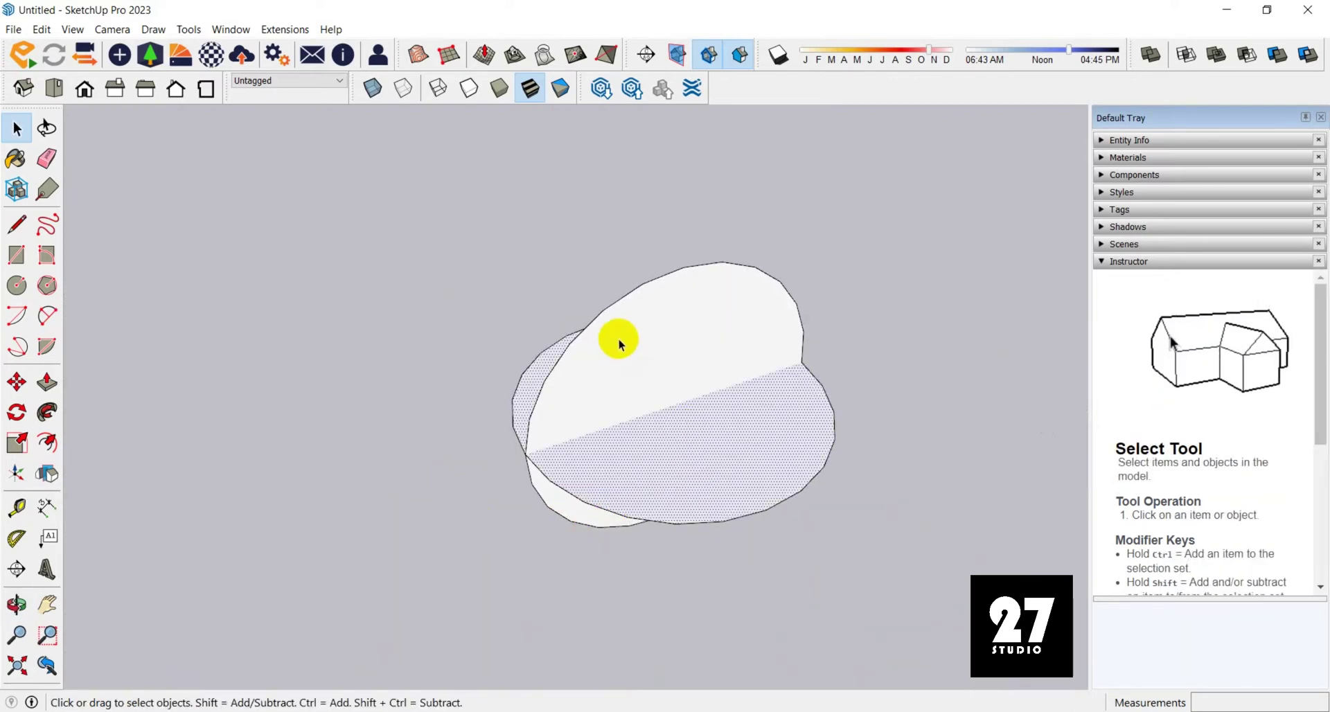
{"action": "left_click", "coordinate": [618, 347]}
{"action": "middle_click_drag", "start_coordinate": [331, 464], "coordinate": [431, 382]}
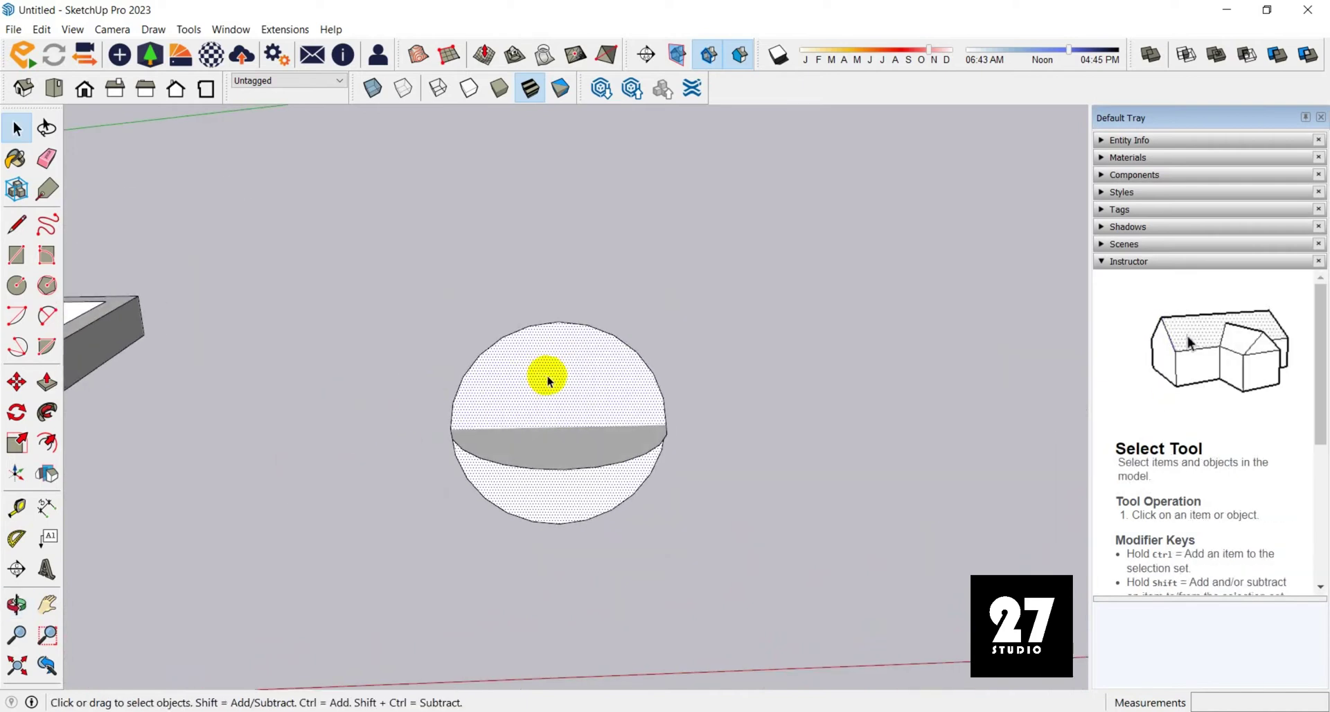
{"action": "left_click", "coordinate": [47, 414]}
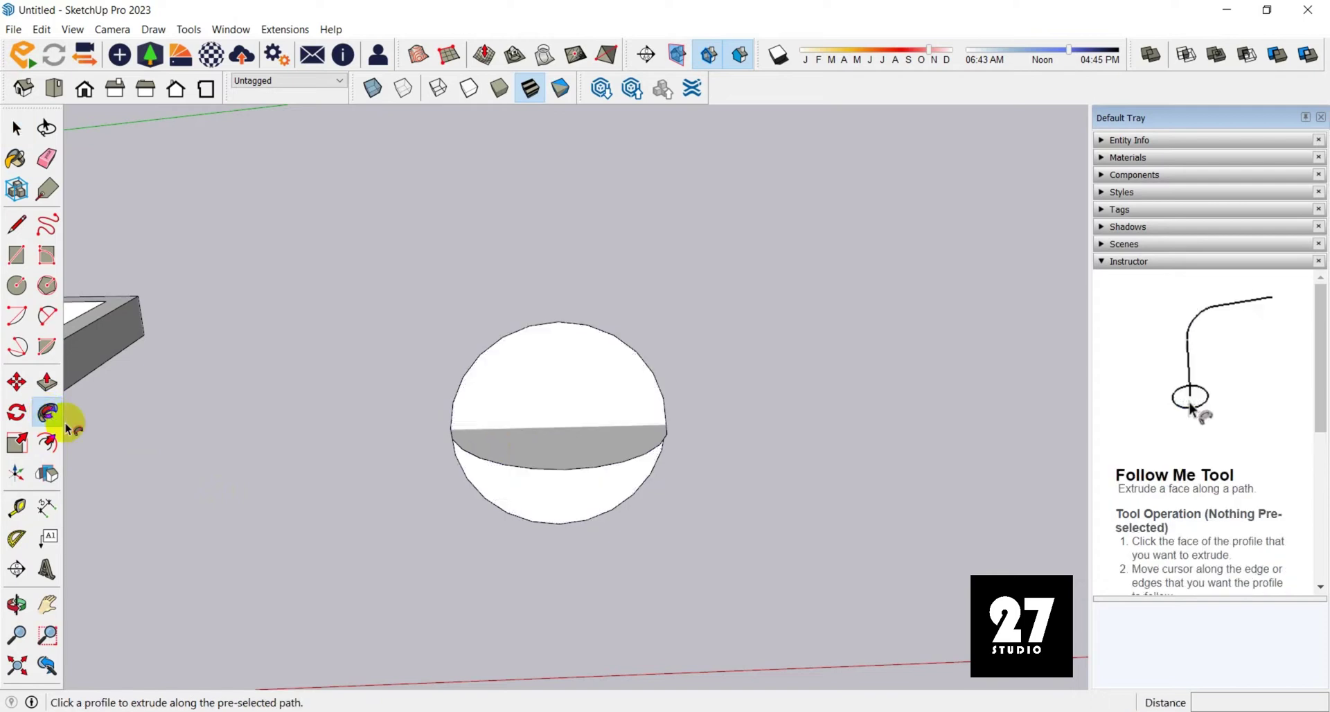
{"action": "left_click", "coordinate": [541, 453]}
{"action": "mouse_move", "coordinate": [425, 490]}
{"action": "middle_mouse_down"}
{"action": "mouse_move", "coordinate": [369, 519]}
{"action": "mouse_move", "coordinate": [615, 585]}
{"action": "mouse_move", "coordinate": [796, 504]}
{"action": "mouse_move", "coordinate": [496, 537]}
{"action": "mouse_move", "coordinate": [757, 549]}
{"action": "mouse_move", "coordinate": [416, 543]}
{"action": "mouse_move", "coordinate": [368, 522]}
{"action": "middle_mouse_up"}
{"action": "key", "text": "space"}
Try to delete the seam edge running around the sphere
{"action": "scroll", "coordinate": [579, 418], "scroll_direction": "up", "scroll_amount": 3}
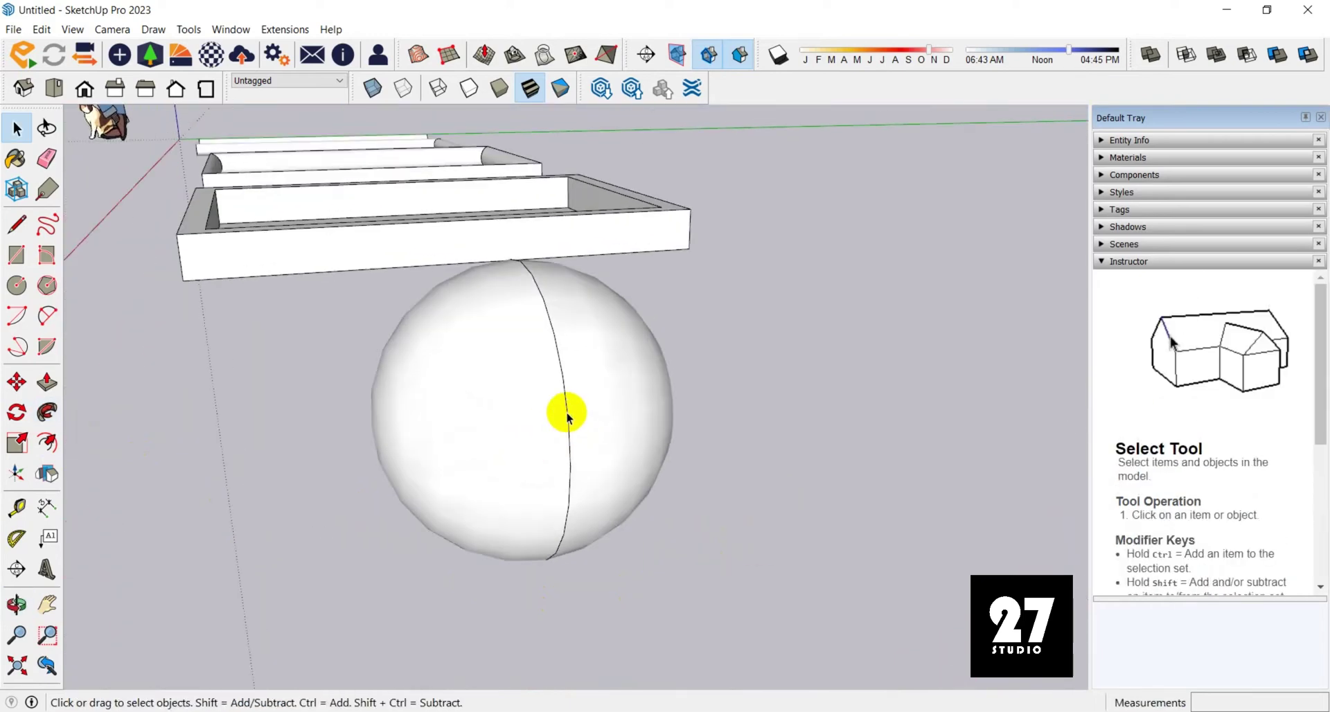
{"action": "left_click", "coordinate": [567, 415]}
{"action": "key", "text": "Delete"}
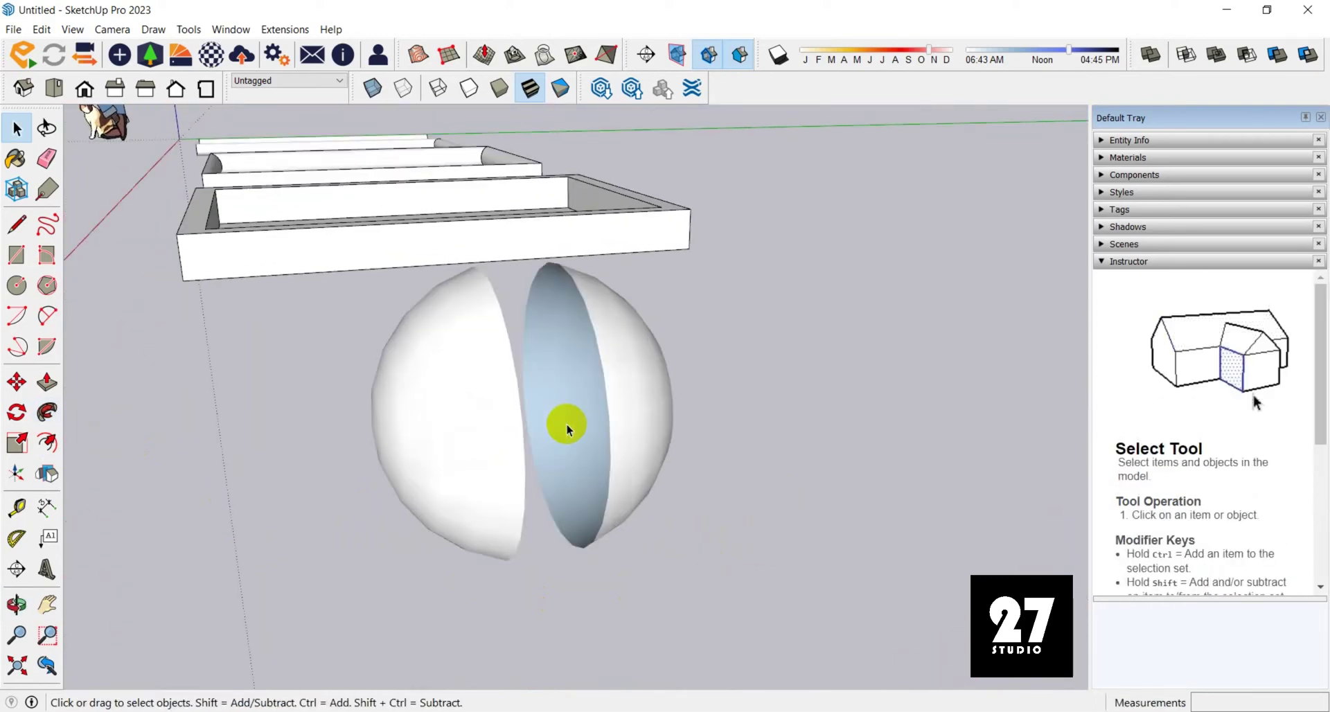
{"action": "middle_click_drag", "start_coordinate": [564, 424], "coordinate": [261, 465]}
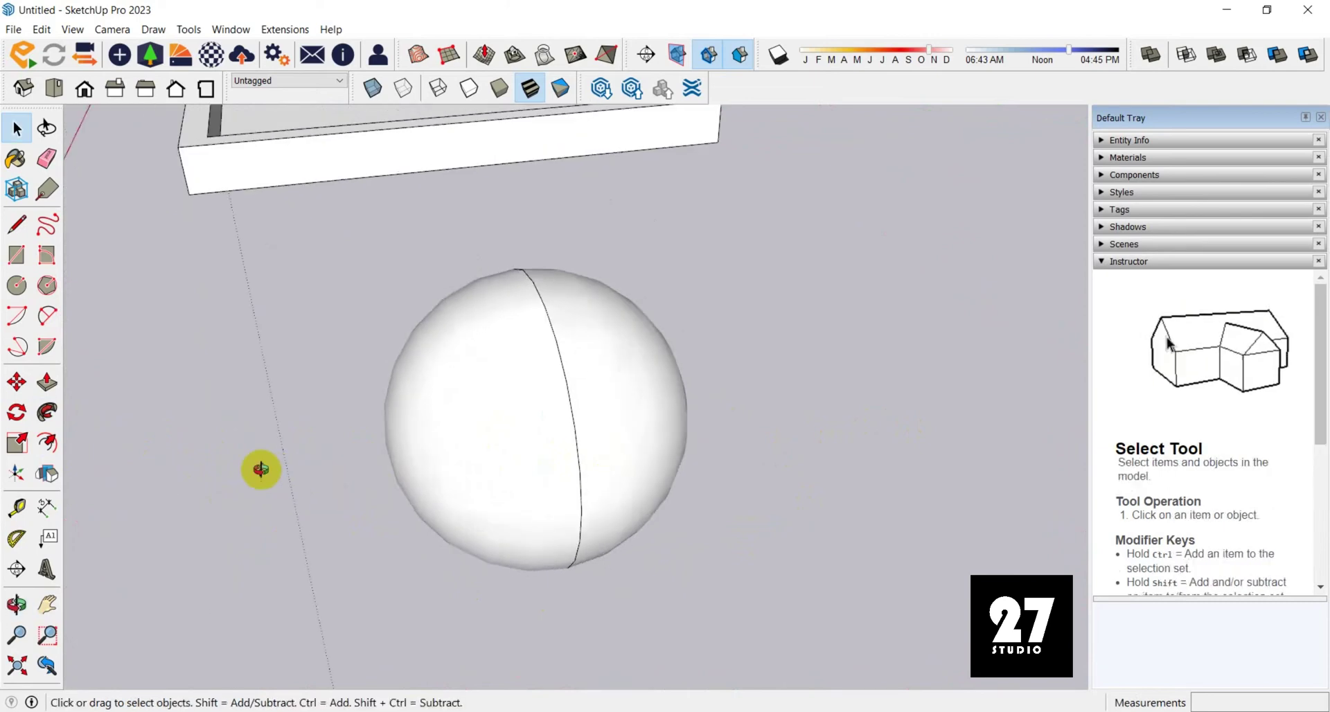
Draw a rectangle about 4' 10" by 5' 7" on the ground beside the sphere, near the red axis
{"action": "scroll", "coordinate": [783, 504], "scroll_direction": "down", "scroll_amount": 6}
{"action": "scroll", "coordinate": [851, 424], "scroll_direction": "down", "scroll_amount": 2}
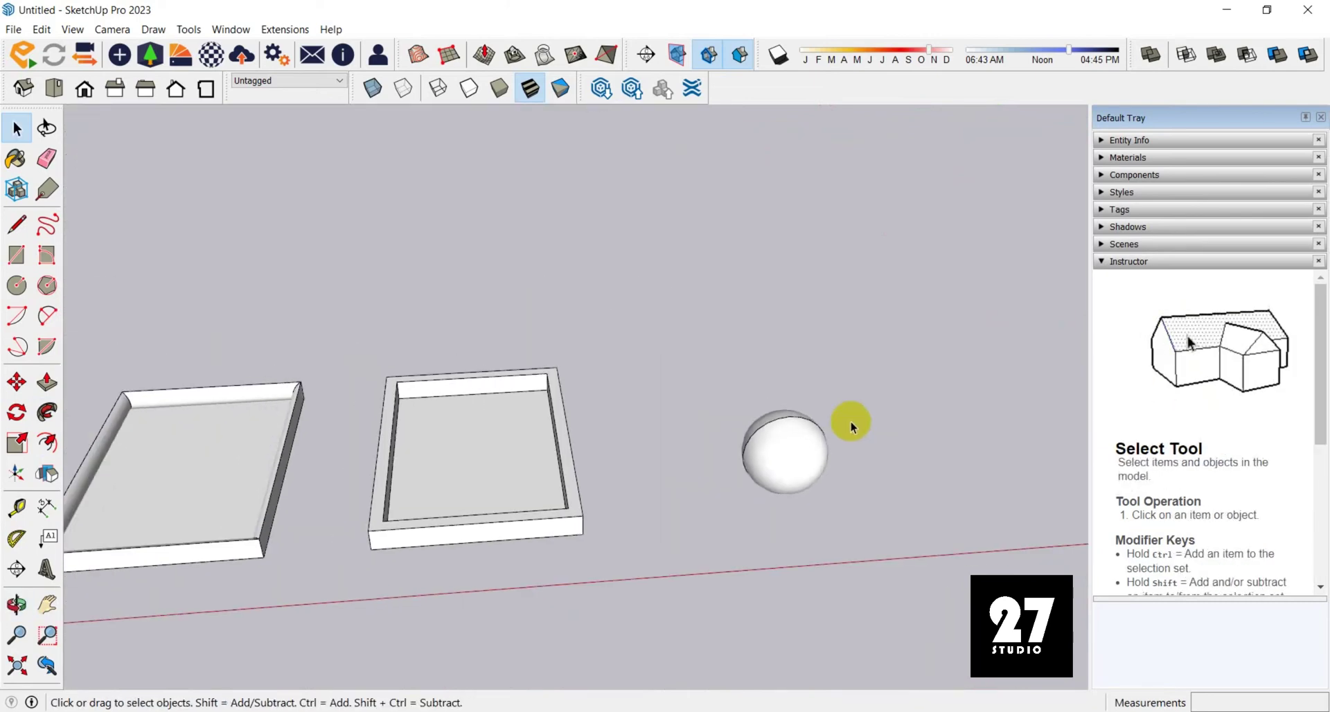
{"action": "scroll", "coordinate": [851, 422], "scroll_direction": "down", "scroll_amount": 8}
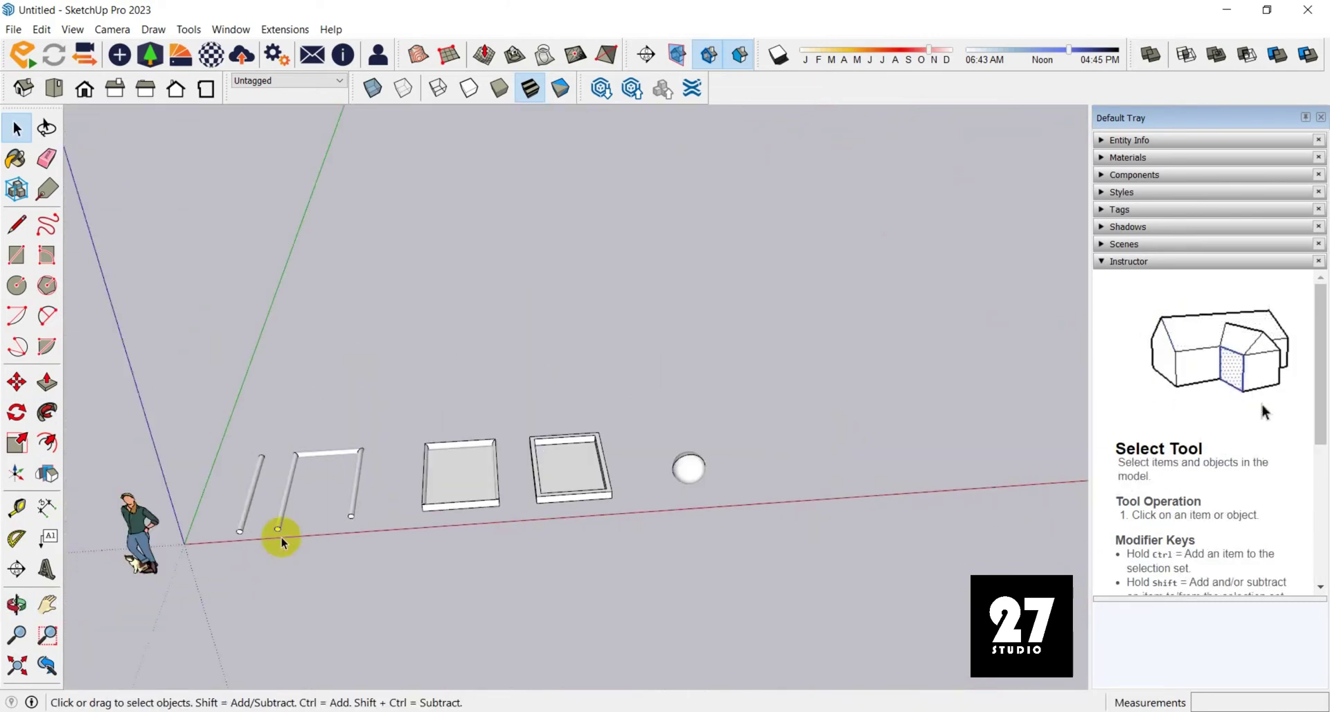
{"action": "key", "text": "r"}
{"action": "middle_click_drag", "start_coordinate": [626, 496], "coordinate": [528, 522]}
{"action": "scroll", "coordinate": [609, 505], "scroll_direction": "up", "scroll_amount": 5}
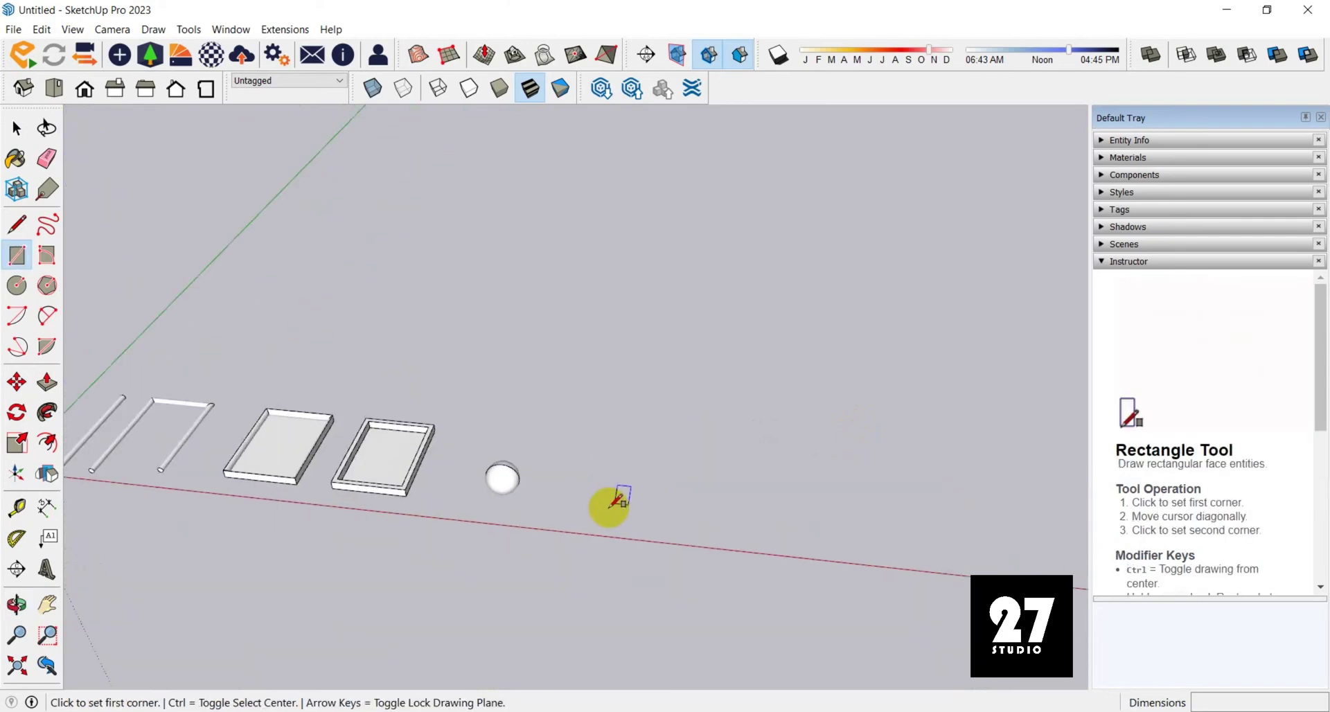
{"action": "left_click", "coordinate": [547, 534]}
{"action": "left_click", "coordinate": [680, 454]}
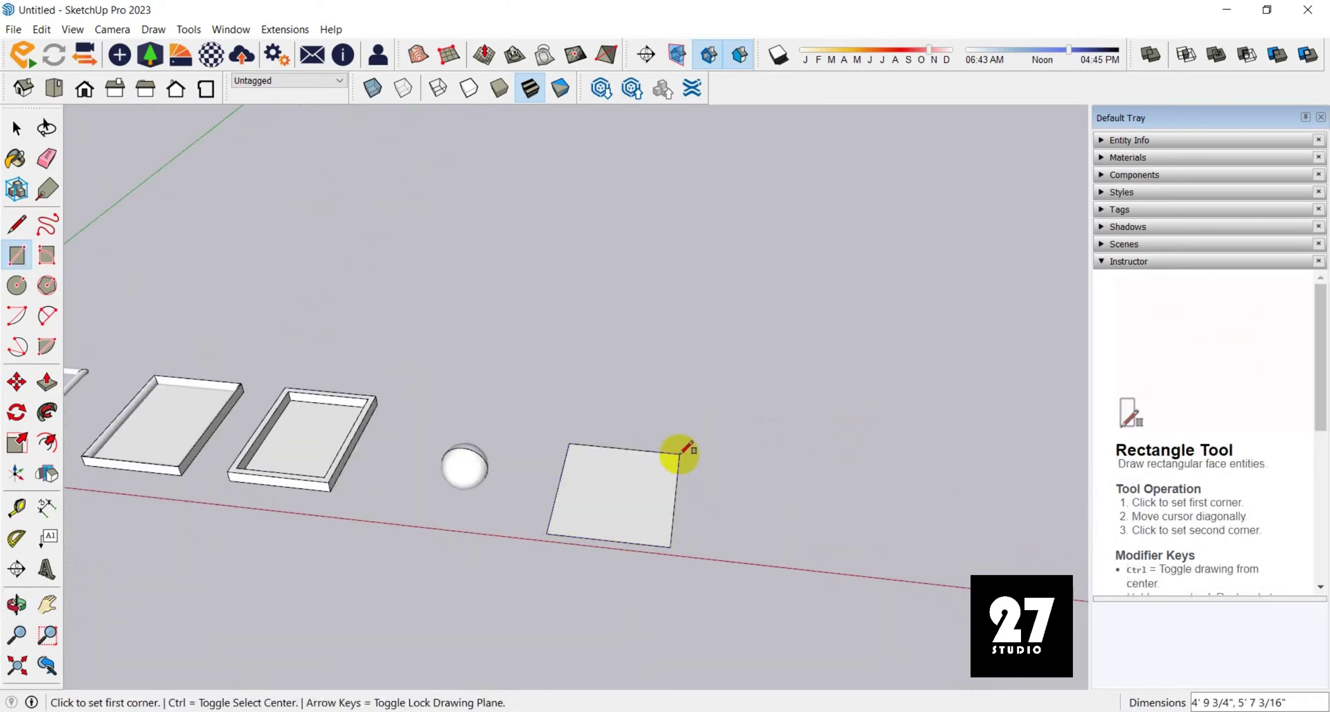
Push/Pull the new rectangle upward about 2' 8" into a box
{"action": "key", "text": "space"}
{"action": "left_click", "coordinate": [621, 501]}
{"action": "key", "text": "p"}
{"action": "left_click", "coordinate": [610, 507]}
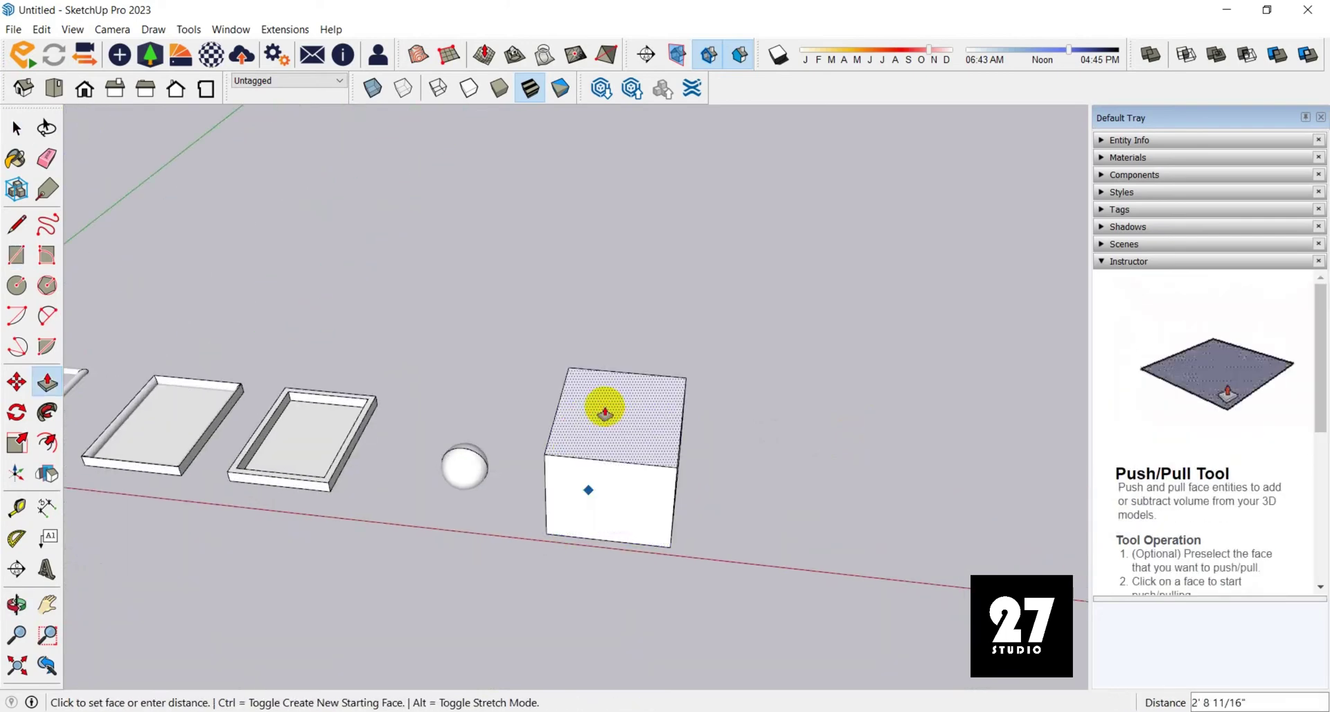
{"action": "left_click", "coordinate": [593, 419]}
{"action": "key", "text": "space"}
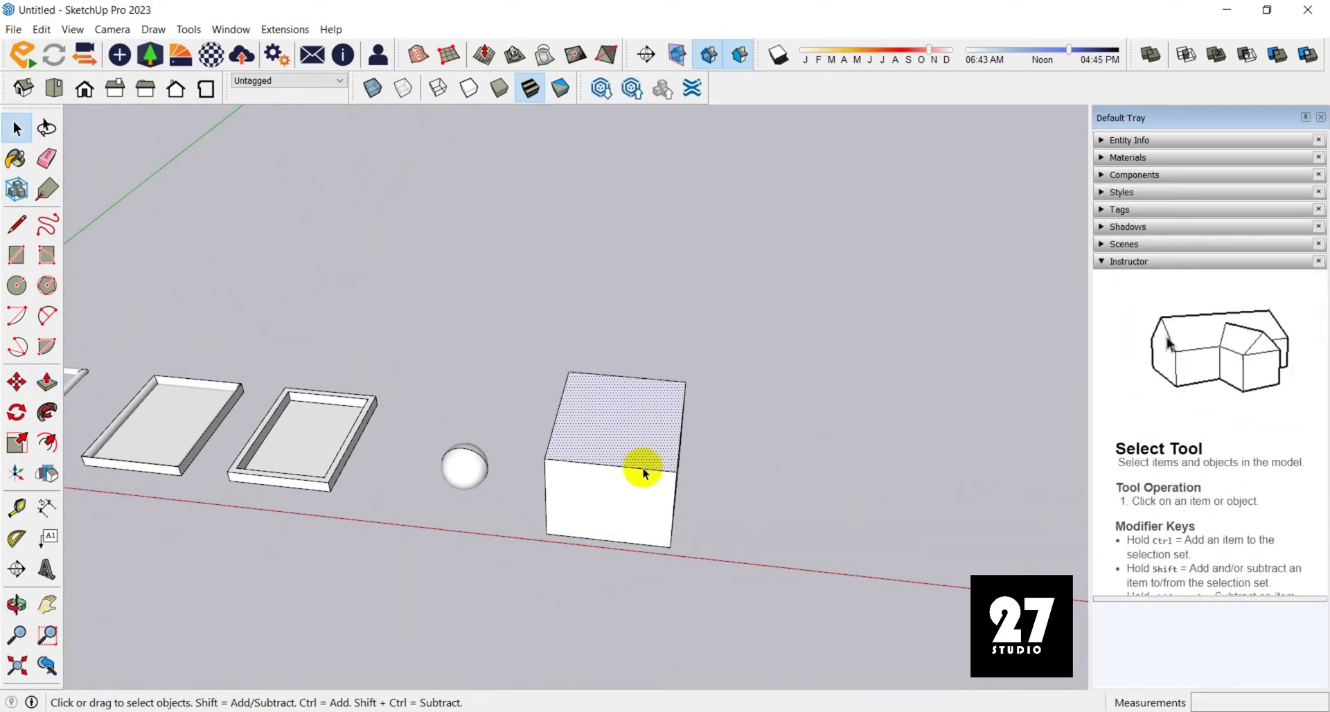
Copy the whole box along the red axis, leaving a gap between it and the original
{"action": "triple_click", "coordinate": [613, 439]}
{"action": "middle_click_drag", "start_coordinate": [613, 439], "coordinate": [680, 469]}
{"action": "key", "text": "m"}
{"action": "left_click", "coordinate": [582, 571], "text": "ctrl"}
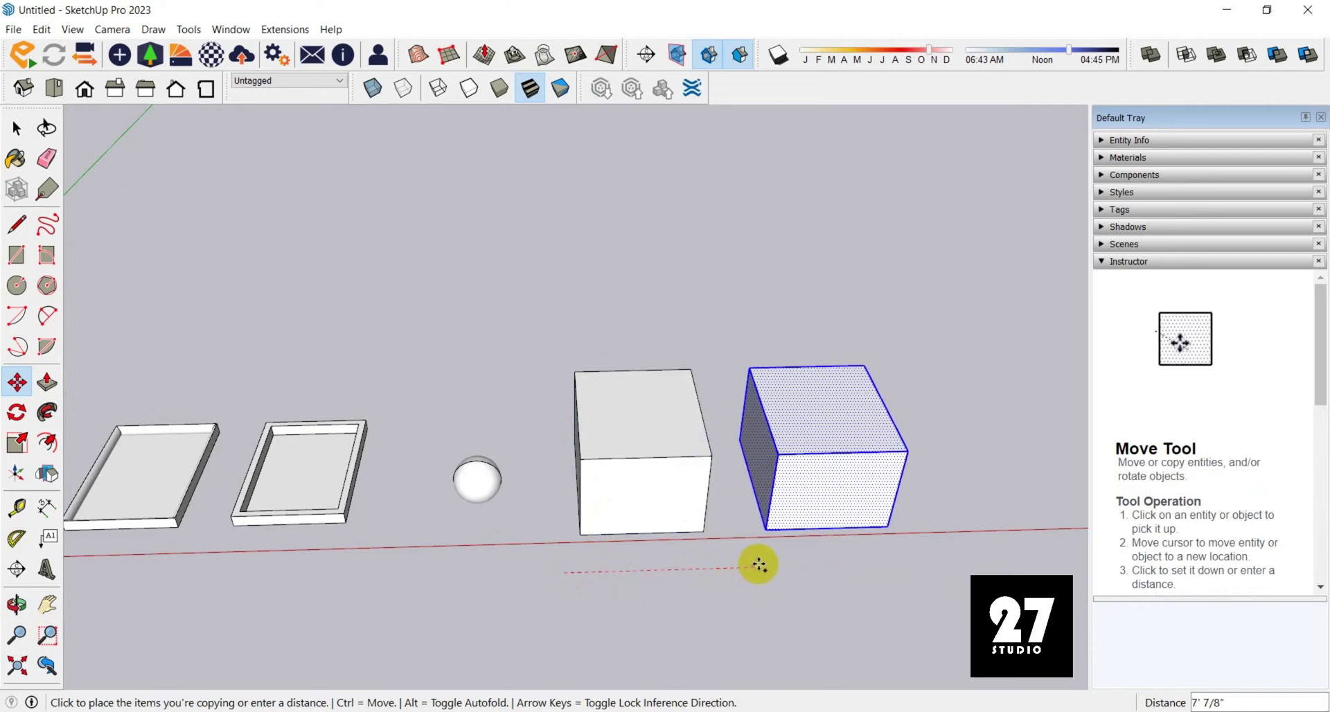
{"action": "left_click", "coordinate": [794, 560]}
{"action": "key", "text": "space"}
{"action": "left_click", "coordinate": [733, 340]}
{"action": "scroll", "coordinate": [495, 367], "scroll_direction": "down", "scroll_amount": 3}
{"action": "scroll", "coordinate": [601, 424], "scroll_direction": "up", "scroll_amount": 3}
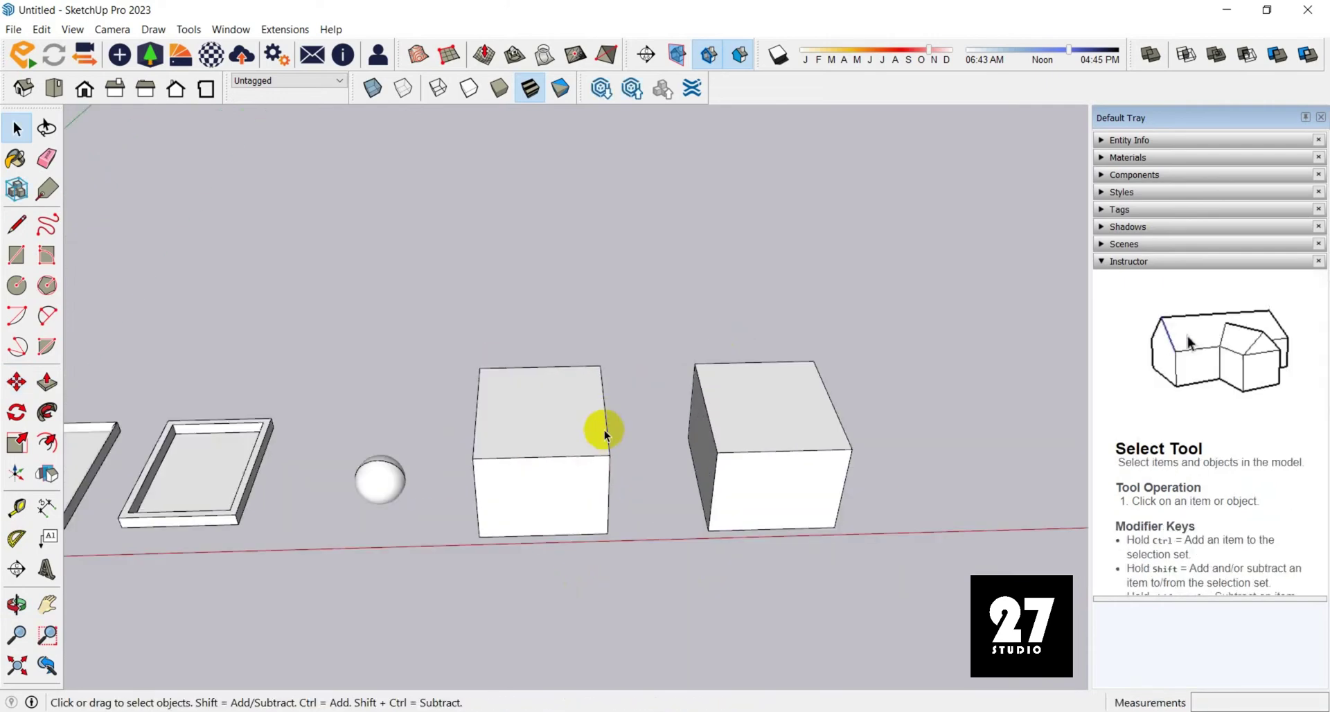
Draw a diagonal line about 6 1/4" long across the upper-right corner of the first box's front face
{"action": "mouse_move", "coordinate": [542, 449]}
{"action": "middle_mouse_down"}
{"action": "mouse_move", "coordinate": [492, 439]}
{"action": "mouse_move", "coordinate": [543, 430]}
{"action": "middle_mouse_up"}
{"action": "scroll", "coordinate": [534, 451], "scroll_direction": "up", "scroll_amount": 2}
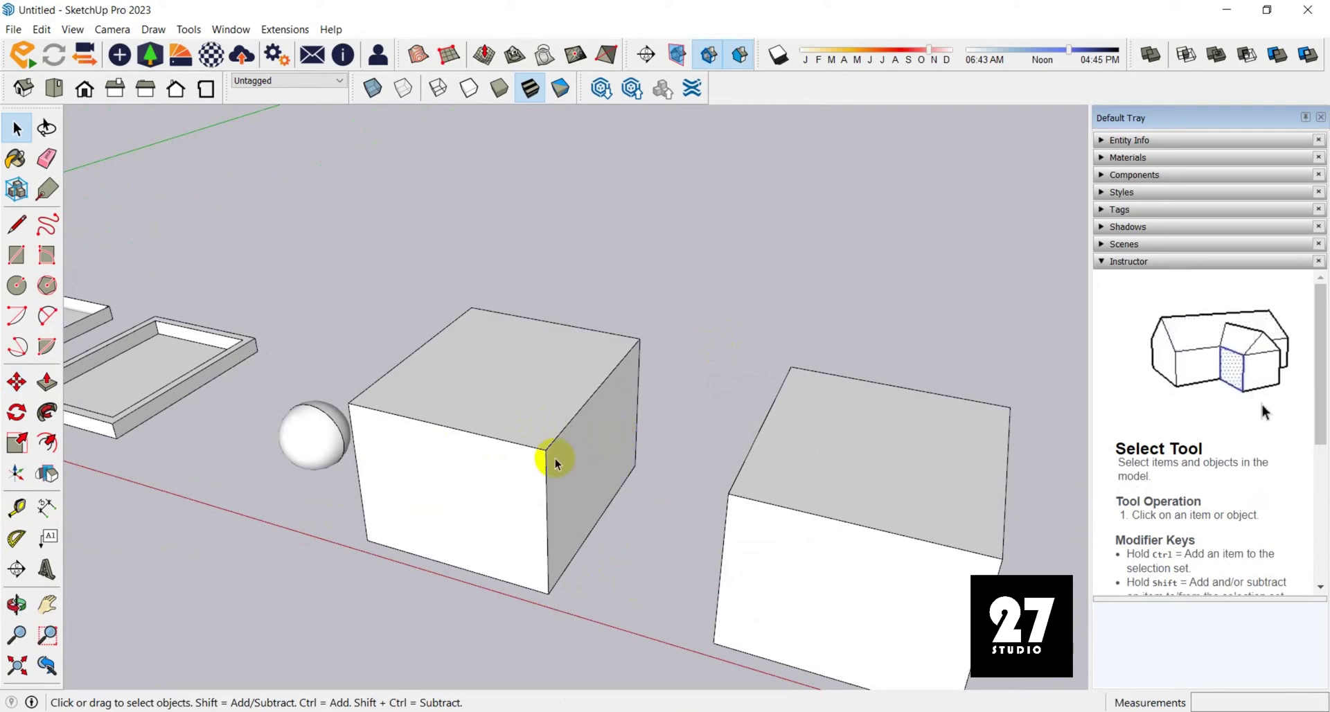
{"action": "scroll", "coordinate": [542, 460], "scroll_direction": "up", "scroll_amount": 3}
{"action": "middle_click_drag", "start_coordinate": [455, 476], "coordinate": [603, 439]}
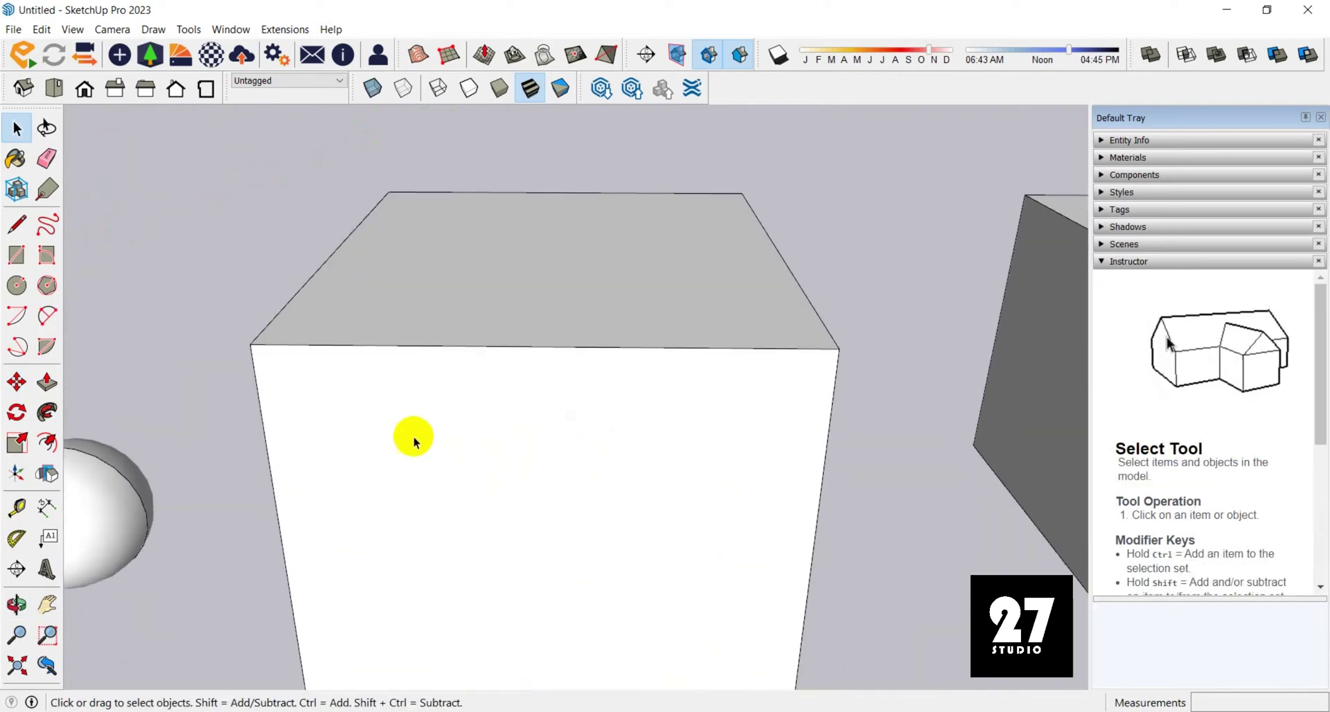
{"action": "scroll", "coordinate": [616, 444], "scroll_direction": "down", "scroll_amount": 4}
{"action": "scroll", "coordinate": [658, 409], "scroll_direction": "down", "scroll_amount": 2}
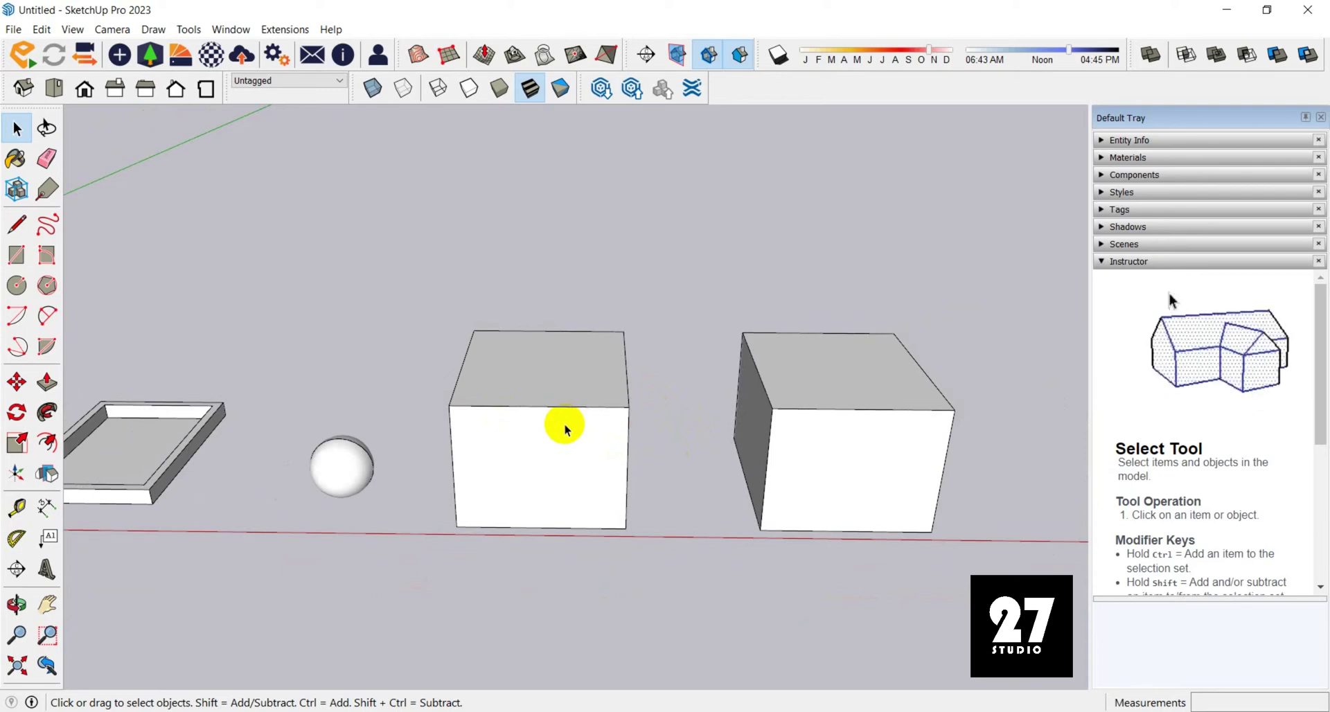
{"action": "key", "text": "l"}
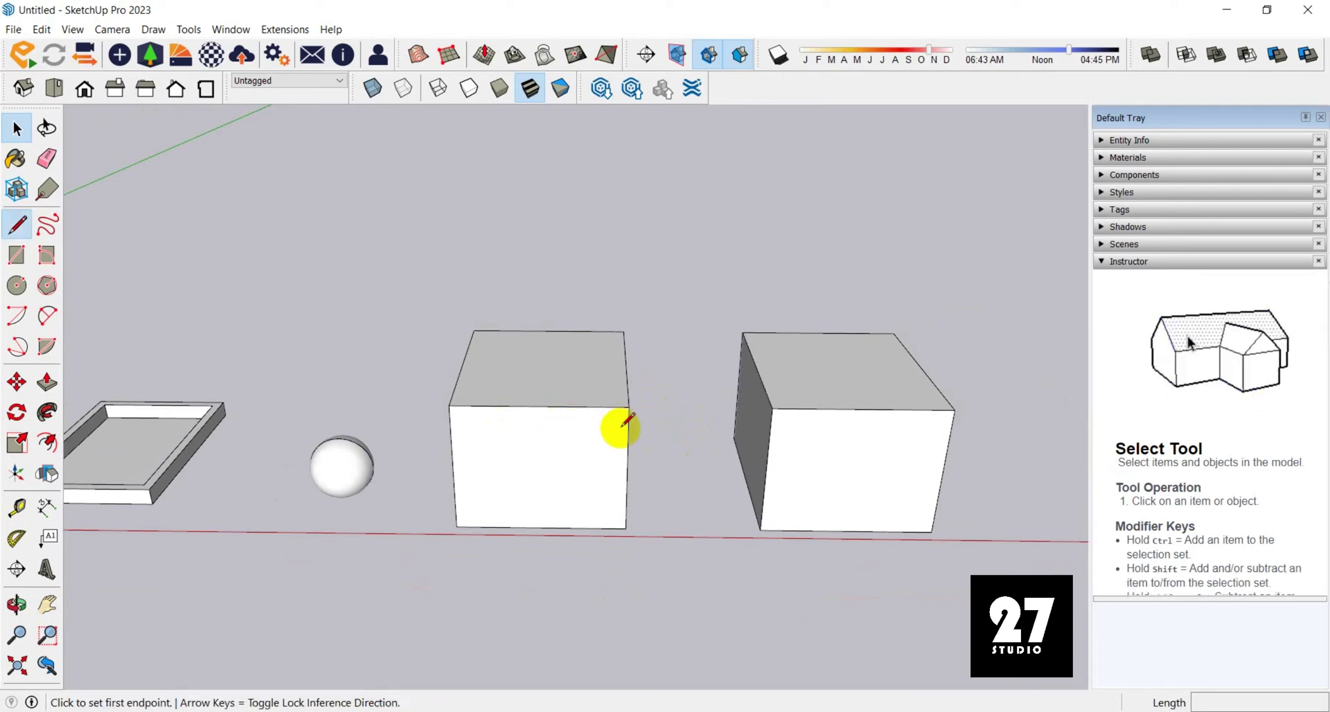
{"action": "scroll", "coordinate": [633, 416], "scroll_direction": "up", "scroll_amount": 6}
{"action": "middle_click_drag", "start_coordinate": [617, 419], "coordinate": [490, 310]}
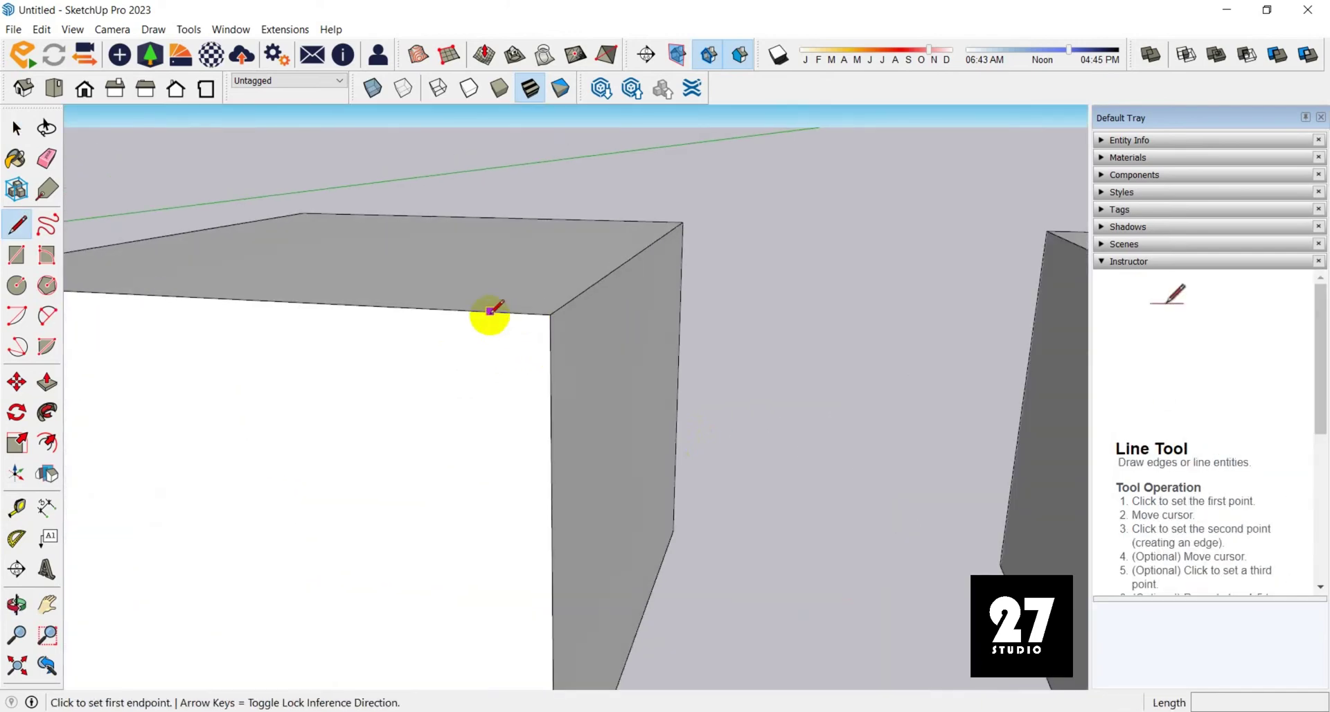
{"action": "left_click", "coordinate": [490, 312]}
{"action": "left_click", "coordinate": [551, 374]}
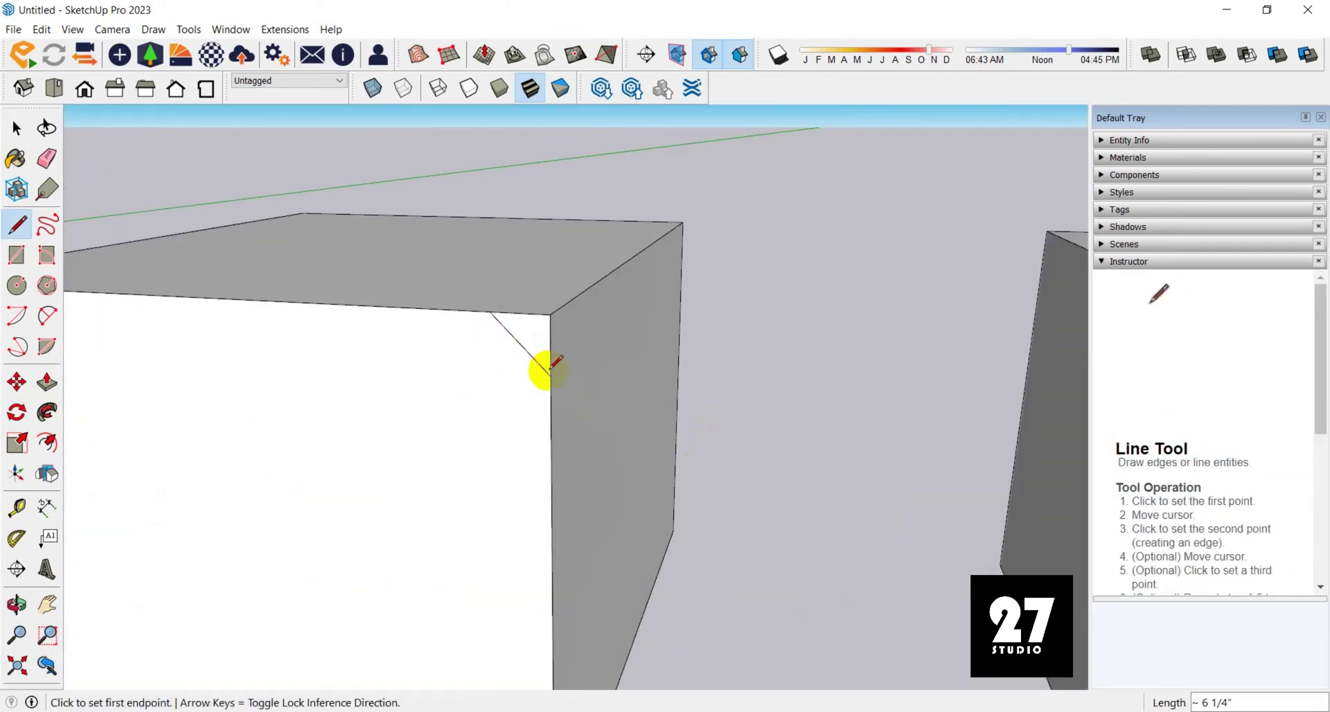
{"action": "key", "text": "space"}
Chamfer the first box's top edges by sweeping the corner triangle around the preselected top face with Follow Me
{"action": "scroll", "coordinate": [690, 425], "scroll_direction": "down", "scroll_amount": 5}
{"action": "middle_click_drag", "start_coordinate": [585, 436], "coordinate": [684, 451]}
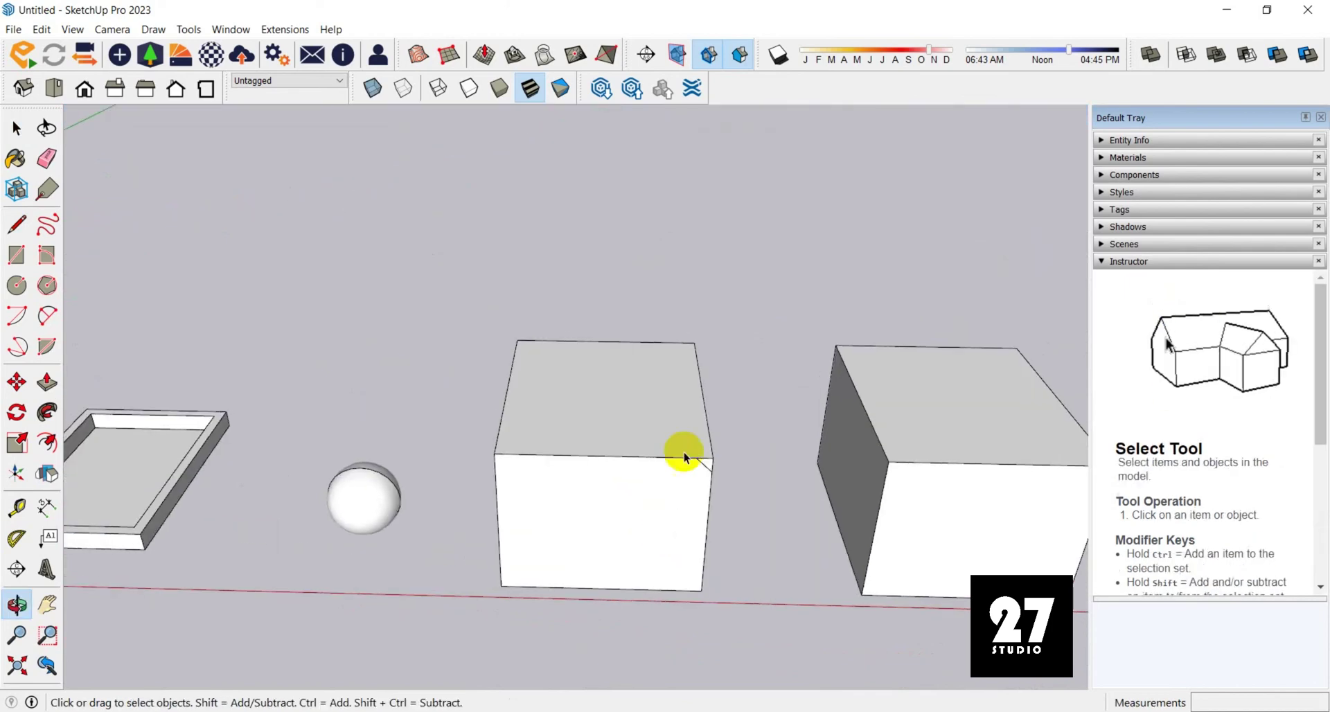
{"action": "scroll", "coordinate": [597, 440], "scroll_direction": "up", "scroll_amount": 2}
{"action": "left_click", "coordinate": [591, 410]}
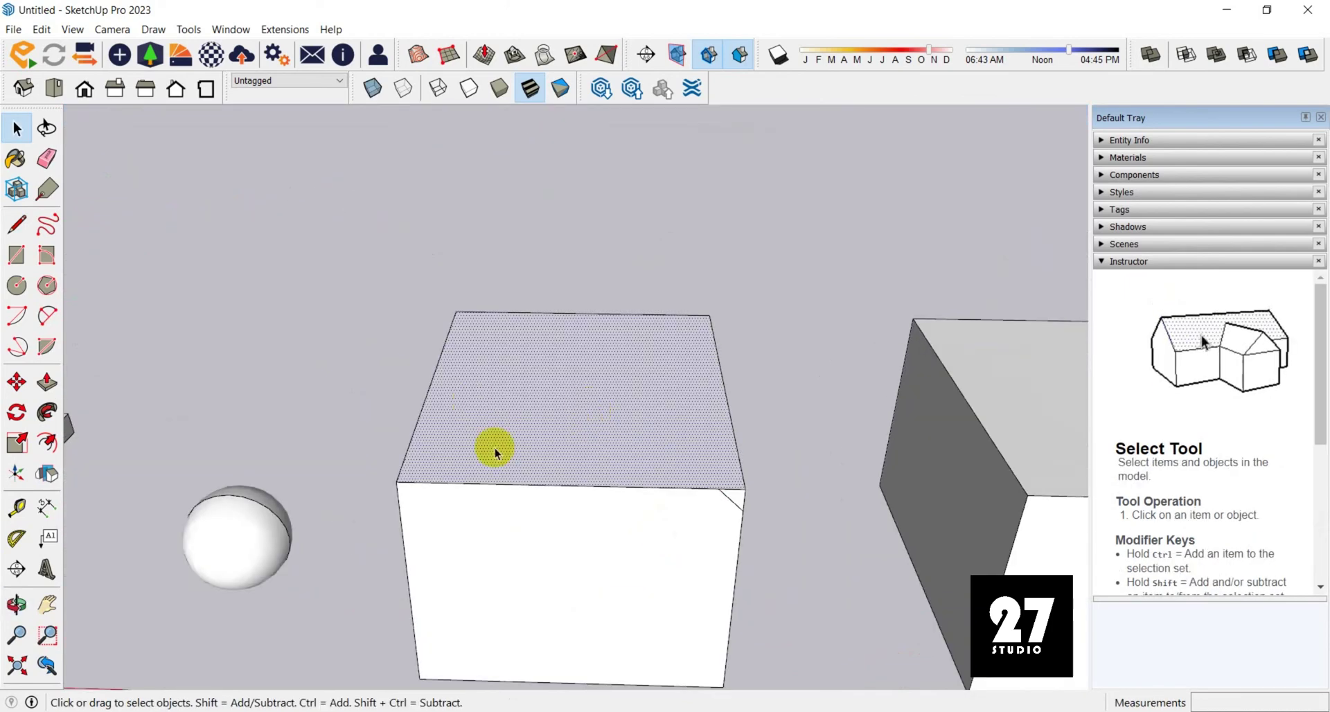
{"action": "left_click", "coordinate": [47, 413]}
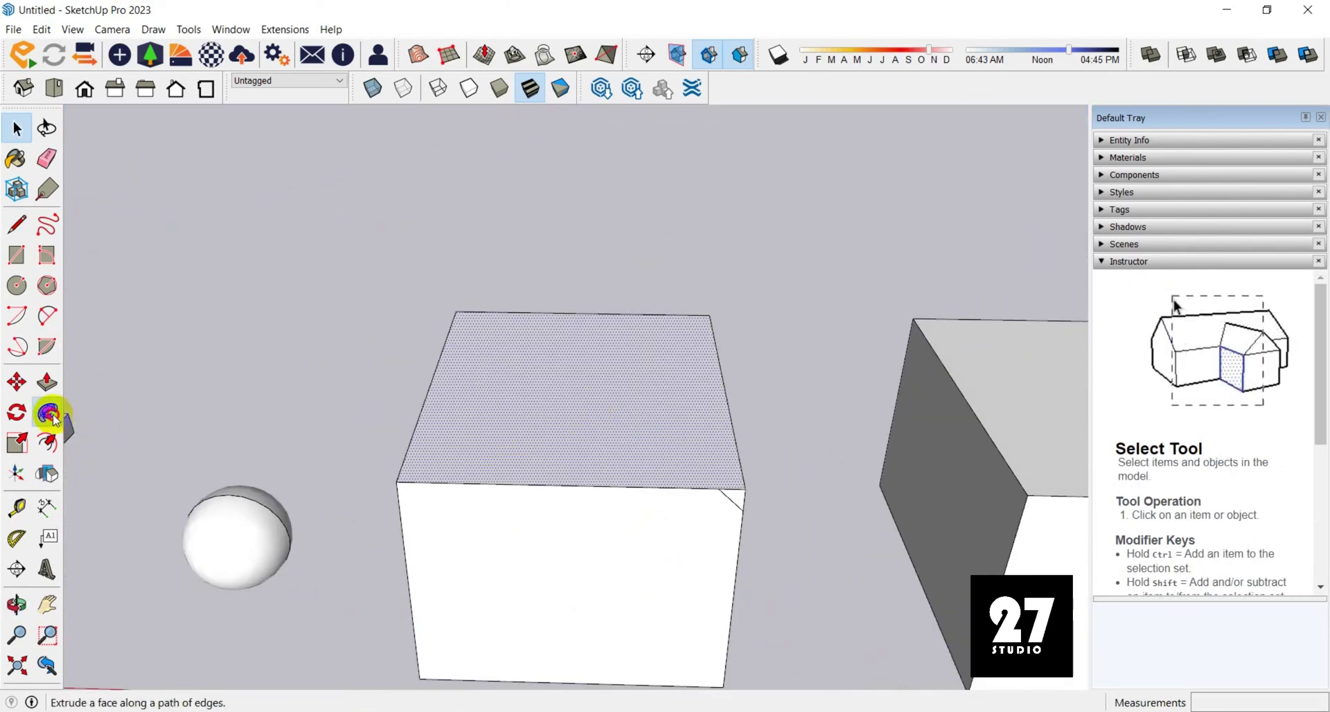
{"action": "scroll", "coordinate": [728, 504], "scroll_direction": "up", "scroll_amount": 2}
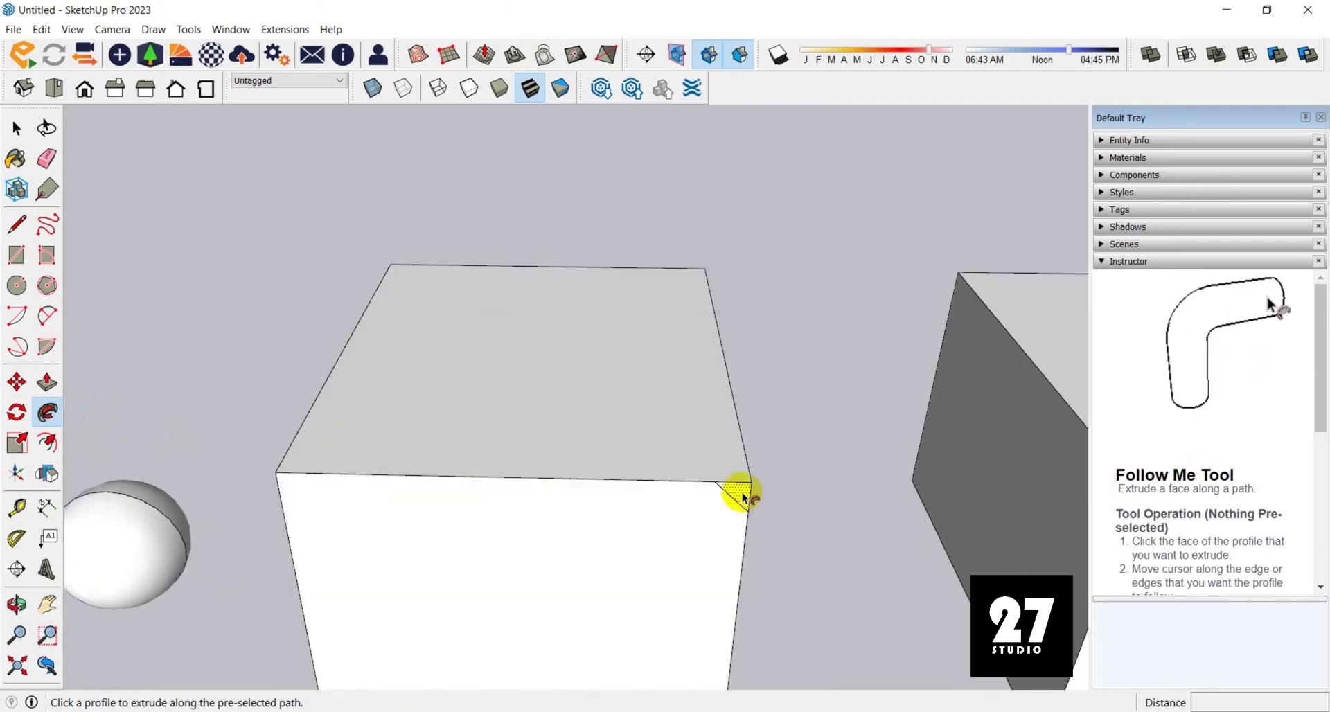
{"action": "left_click", "coordinate": [741, 494]}
{"action": "middle_click_drag", "start_coordinate": [742, 496], "coordinate": [559, 402]}
{"action": "scroll", "coordinate": [559, 402], "scroll_direction": "down", "scroll_amount": 4}
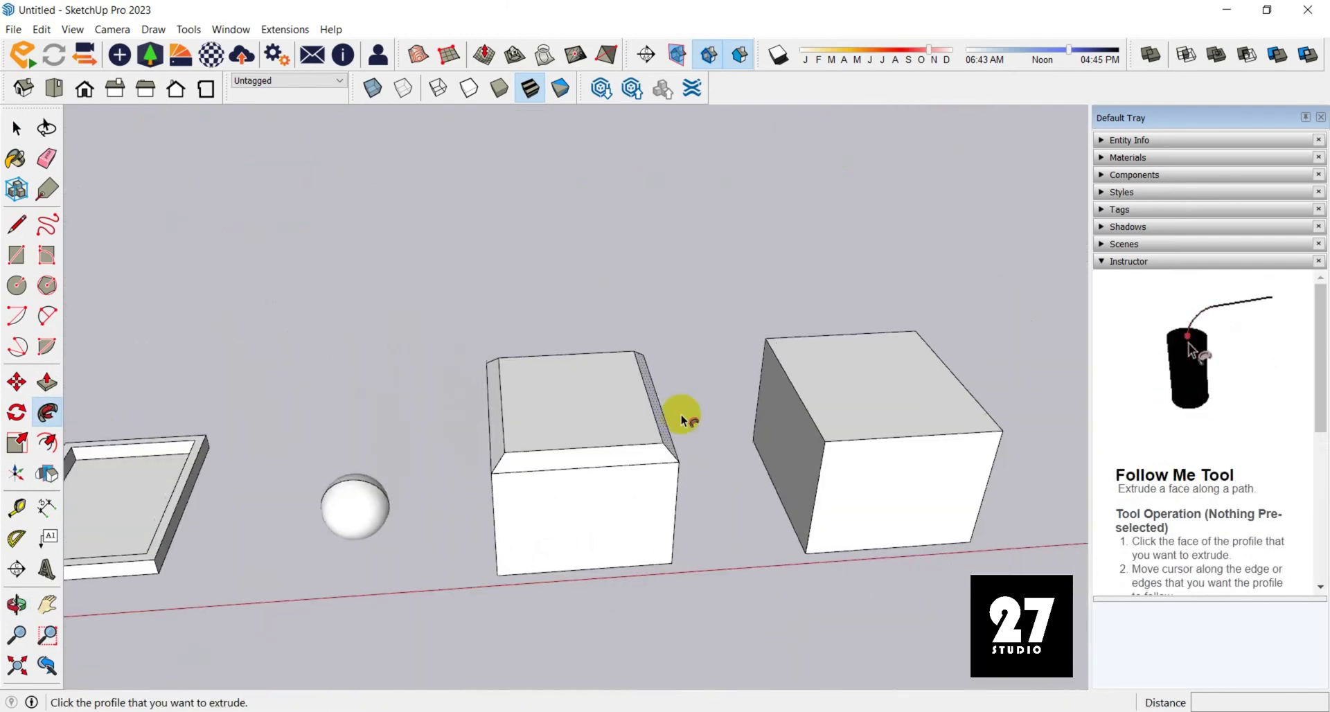
{"action": "scroll", "coordinate": [657, 457], "scroll_direction": "up", "scroll_amount": 2}
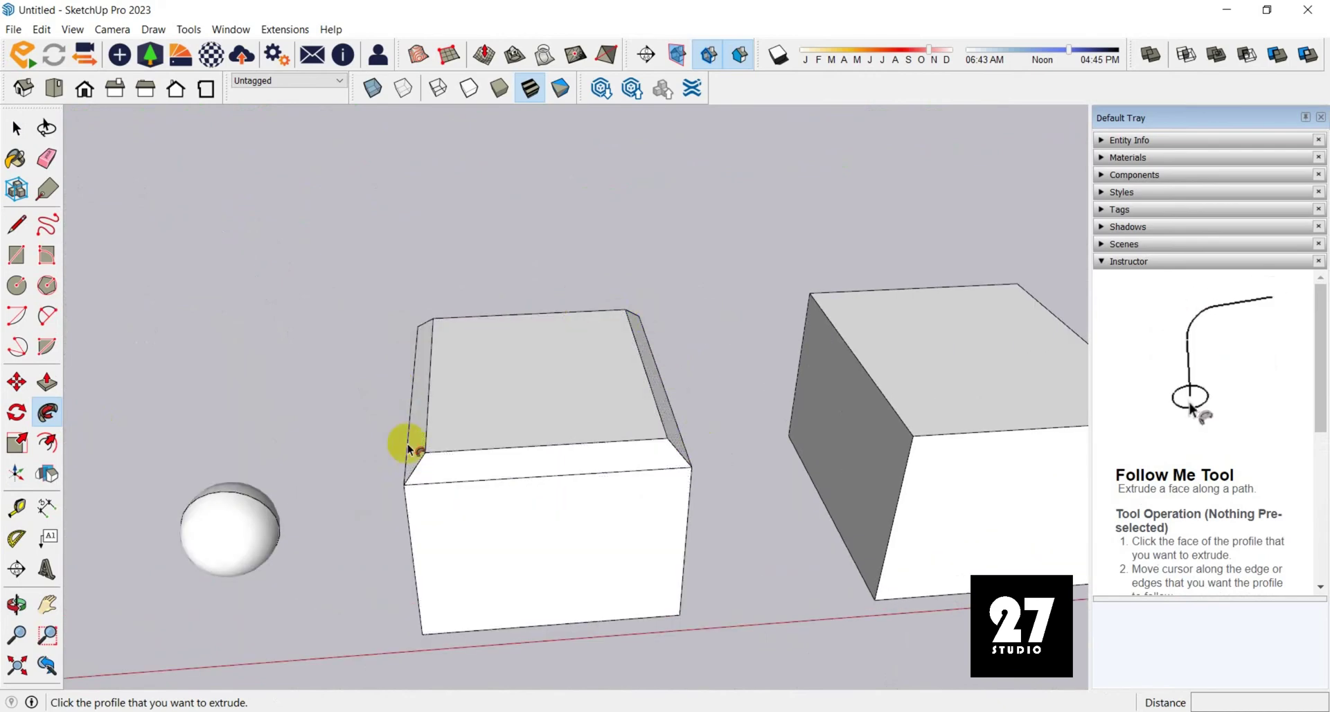
Draw a rounding 2-point arc about 4 13/16" across on the upper-right corner of the second box's front face
{"action": "scroll", "coordinate": [525, 387], "scroll_direction": "down", "scroll_amount": 4}
{"action": "middle_click_drag", "start_coordinate": [305, 413], "coordinate": [665, 407]}
{"action": "scroll", "coordinate": [665, 407], "scroll_direction": "up", "scroll_amount": 4}
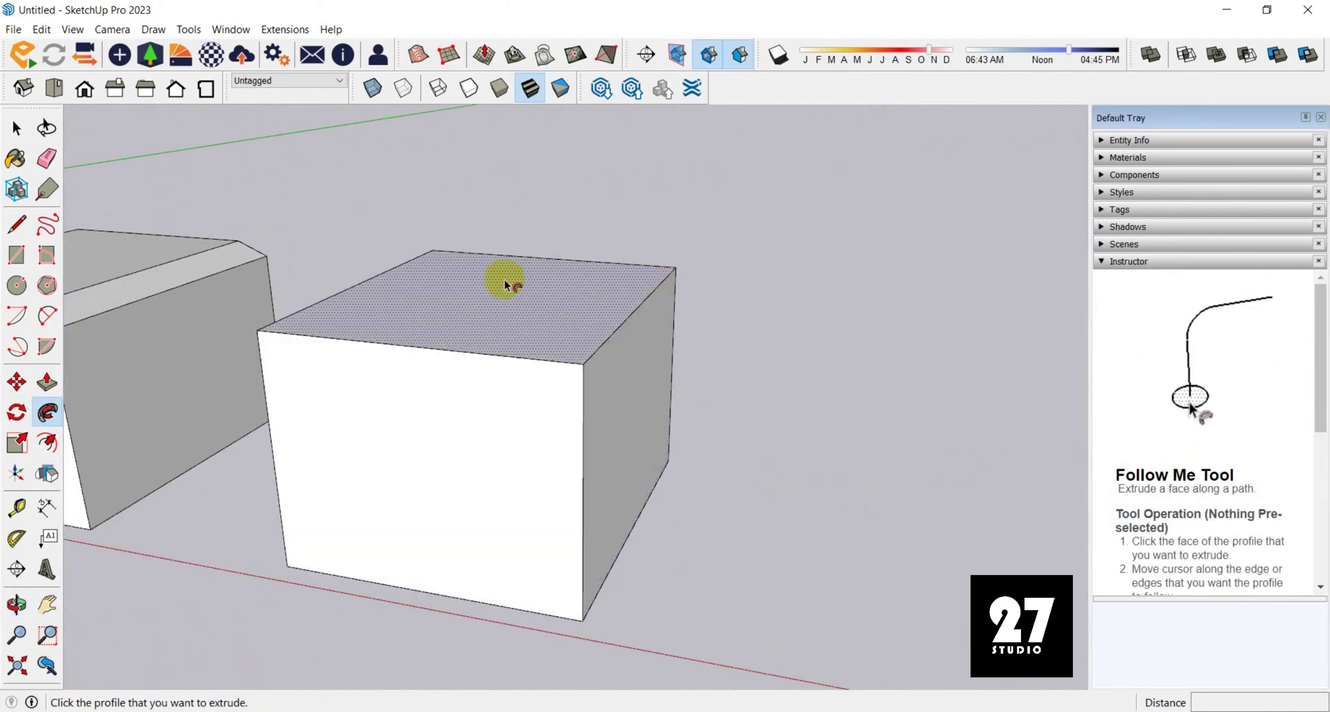
{"action": "scroll", "coordinate": [572, 373], "scroll_direction": "up", "scroll_amount": 1}
{"action": "key", "text": "space"}
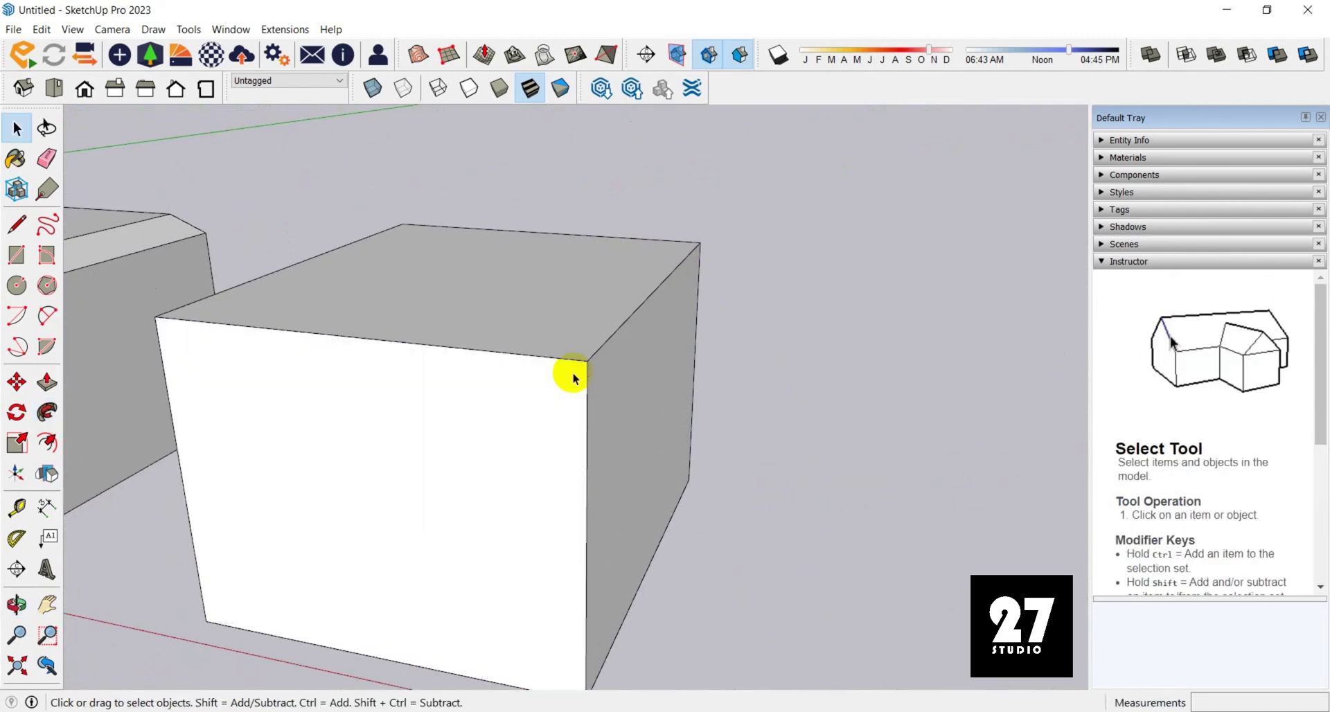
{"action": "key", "text": "a"}
{"action": "scroll", "coordinate": [573, 371], "scroll_direction": "up", "scroll_amount": 1}
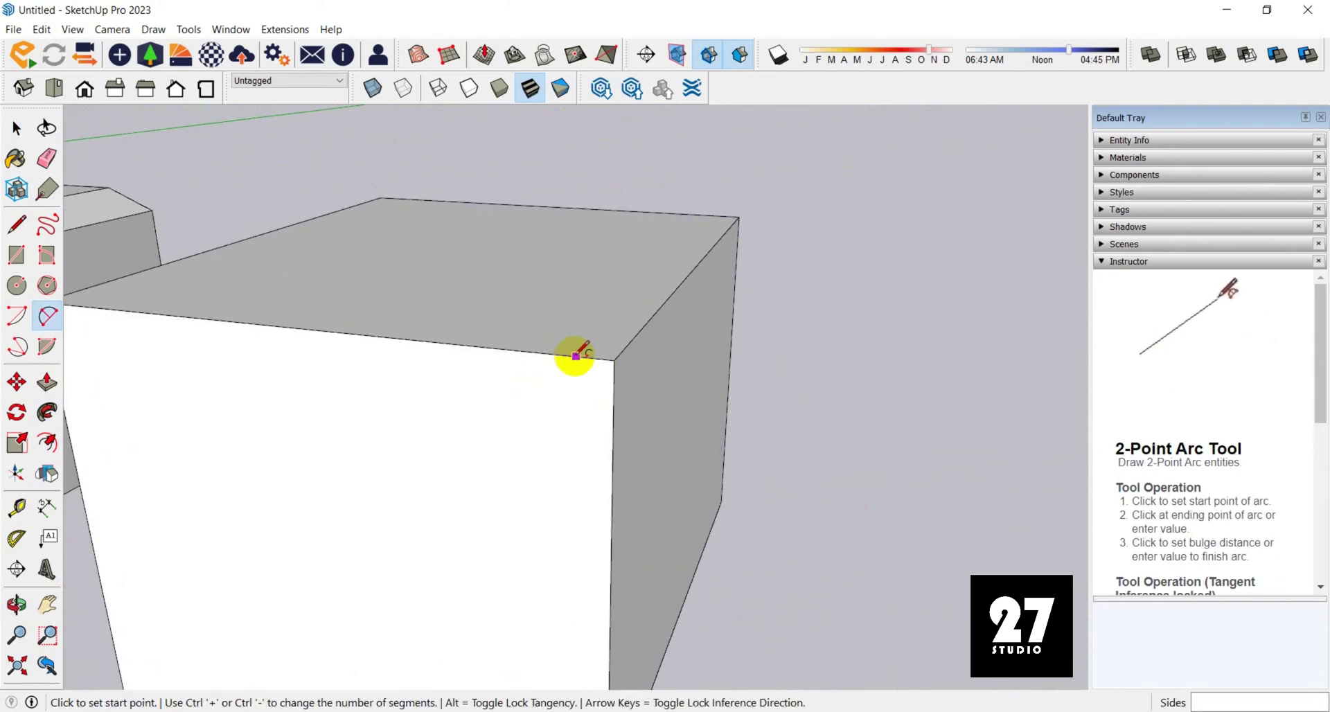
{"action": "scroll", "coordinate": [575, 355], "scroll_direction": "up", "scroll_amount": 1}
{"action": "left_click", "coordinate": [571, 354]}
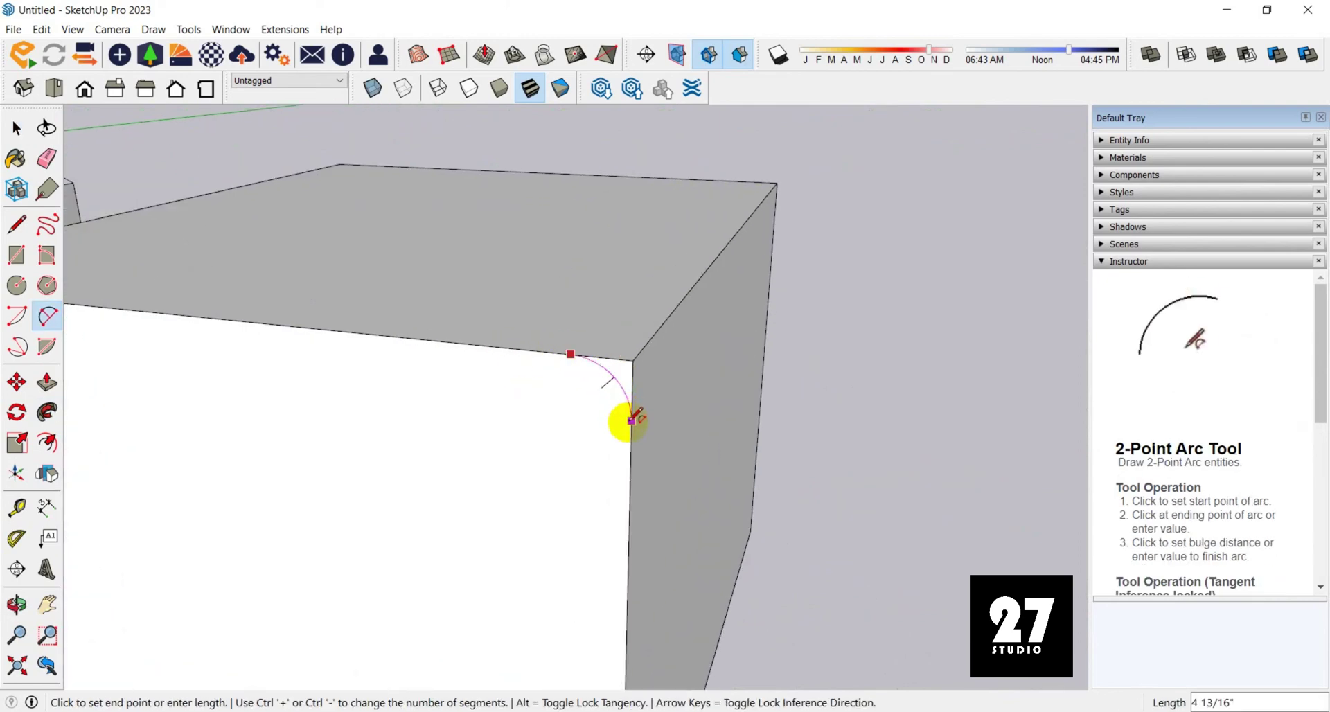
{"action": "left_click", "coordinate": [631, 421]}
{"action": "scroll", "coordinate": [629, 406], "scroll_direction": "up", "scroll_amount": 2}
{"action": "left_click", "coordinate": [630, 385]}
{"action": "scroll", "coordinate": [628, 367], "scroll_direction": "down", "scroll_amount": 4}
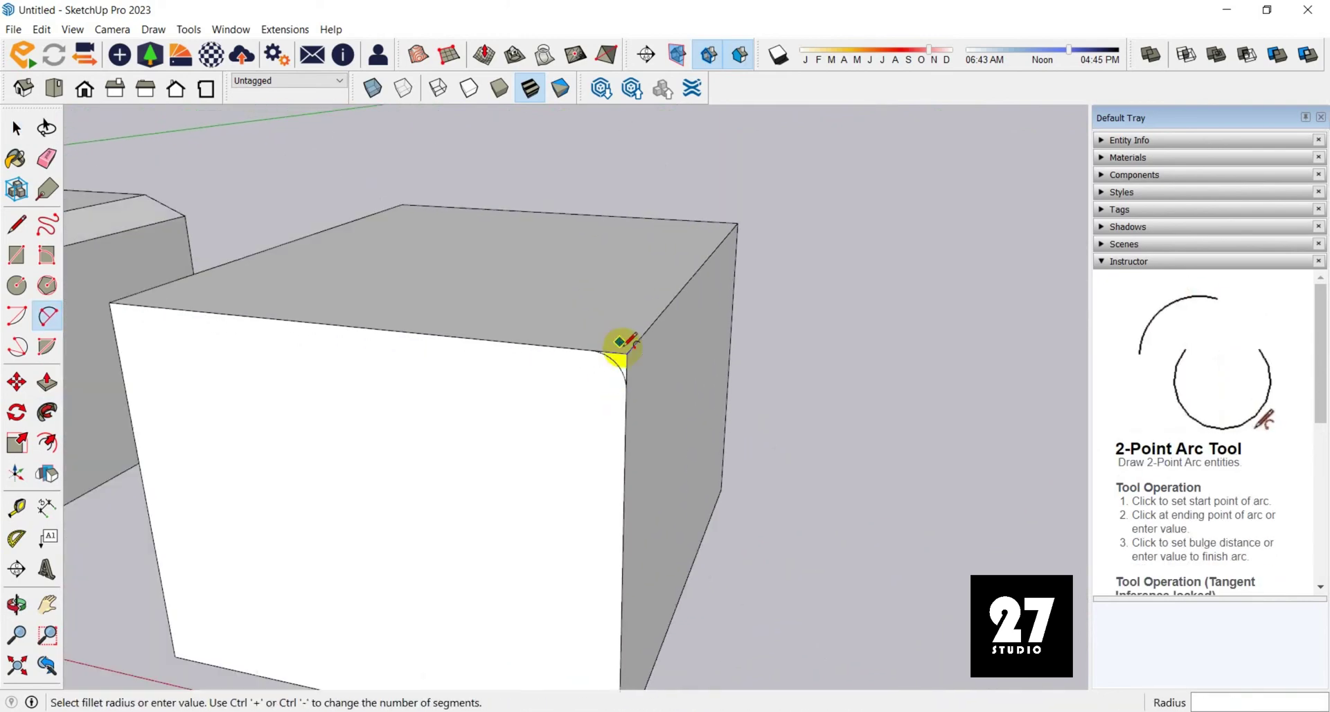
{"action": "scroll", "coordinate": [496, 365], "scroll_direction": "down", "scroll_amount": 3}
{"action": "middle_click_drag", "start_coordinate": [496, 365], "coordinate": [624, 318]}
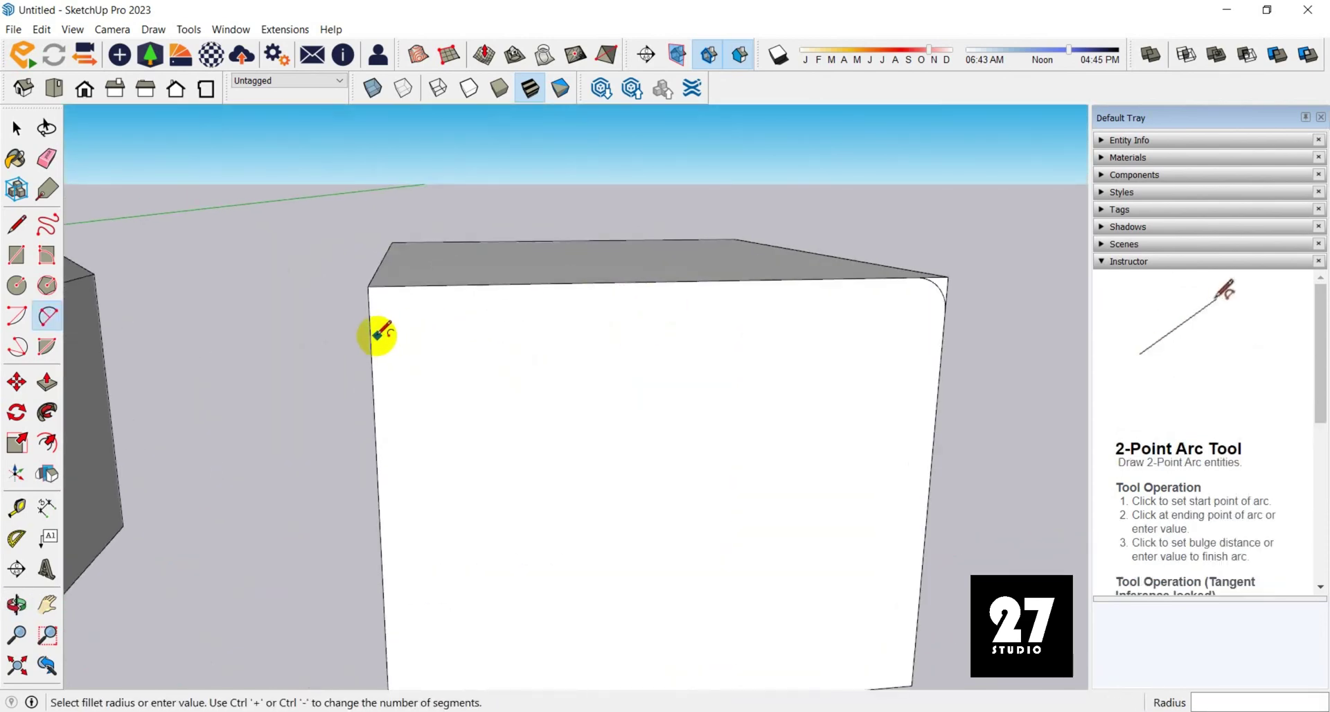
{"action": "scroll", "coordinate": [381, 325], "scroll_direction": "down", "scroll_amount": 2}
{"action": "scroll", "coordinate": [392, 552], "scroll_direction": "up", "scroll_amount": 5}
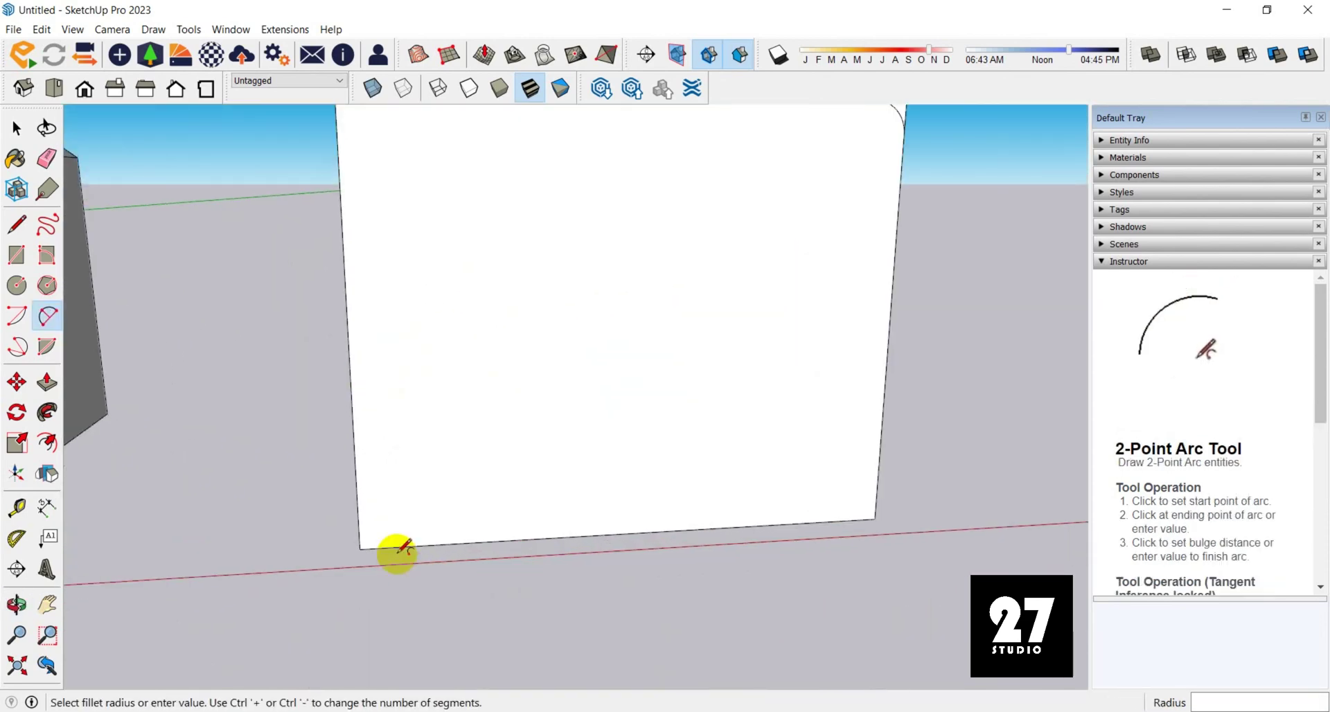
{"action": "left_click", "coordinate": [345, 514]}
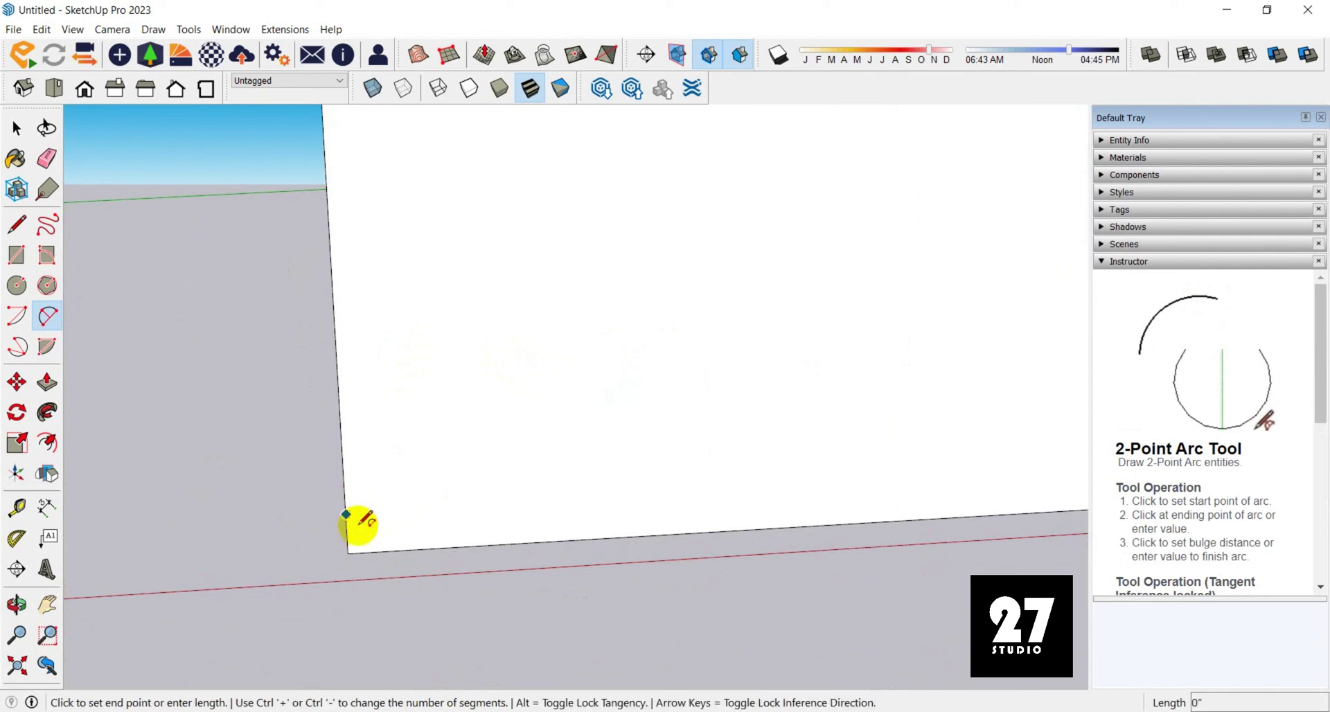
{"action": "left_click", "coordinate": [390, 551]}
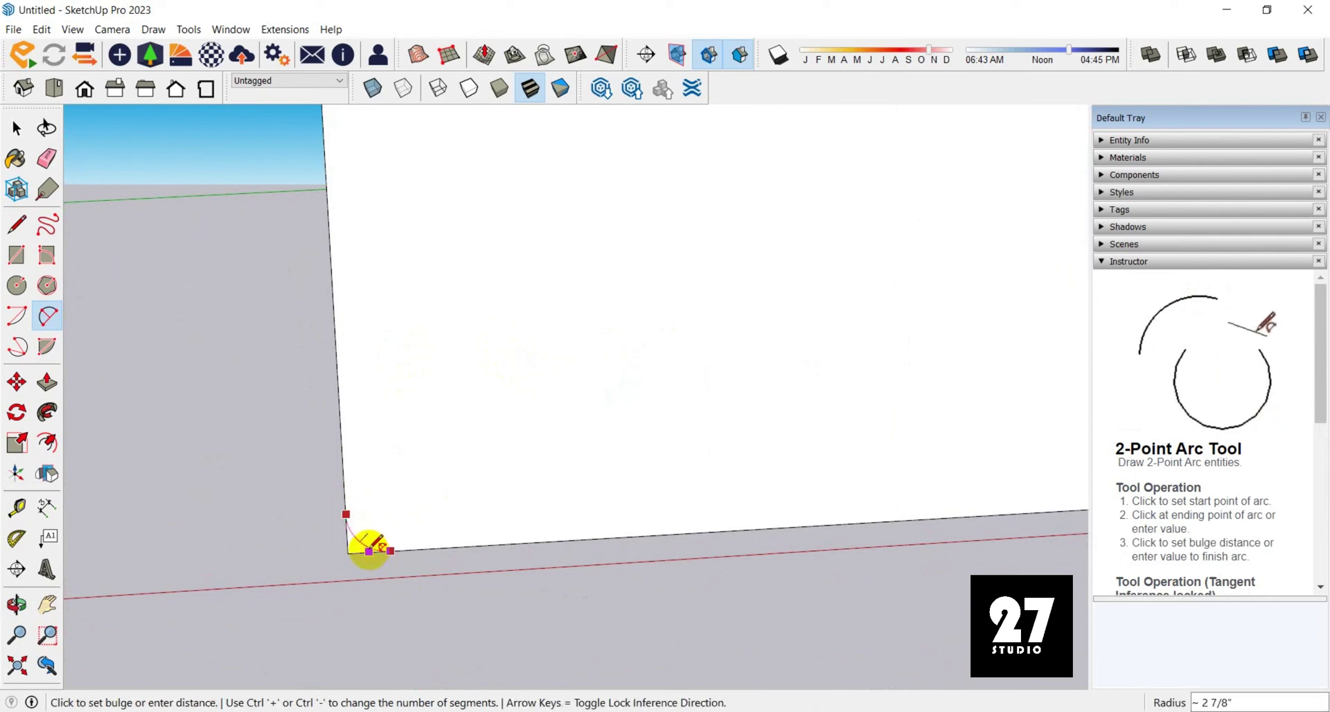
{"action": "key", "text": "space"}
Round the second box's top edges by sweeping the corner arc profile around the preselected top face with Follow Me
{"action": "scroll", "coordinate": [282, 606], "scroll_direction": "down", "scroll_amount": 5}
{"action": "middle_click_drag", "start_coordinate": [409, 555], "coordinate": [343, 576]}
{"action": "scroll", "coordinate": [545, 386], "scroll_direction": "up", "scroll_amount": 3}
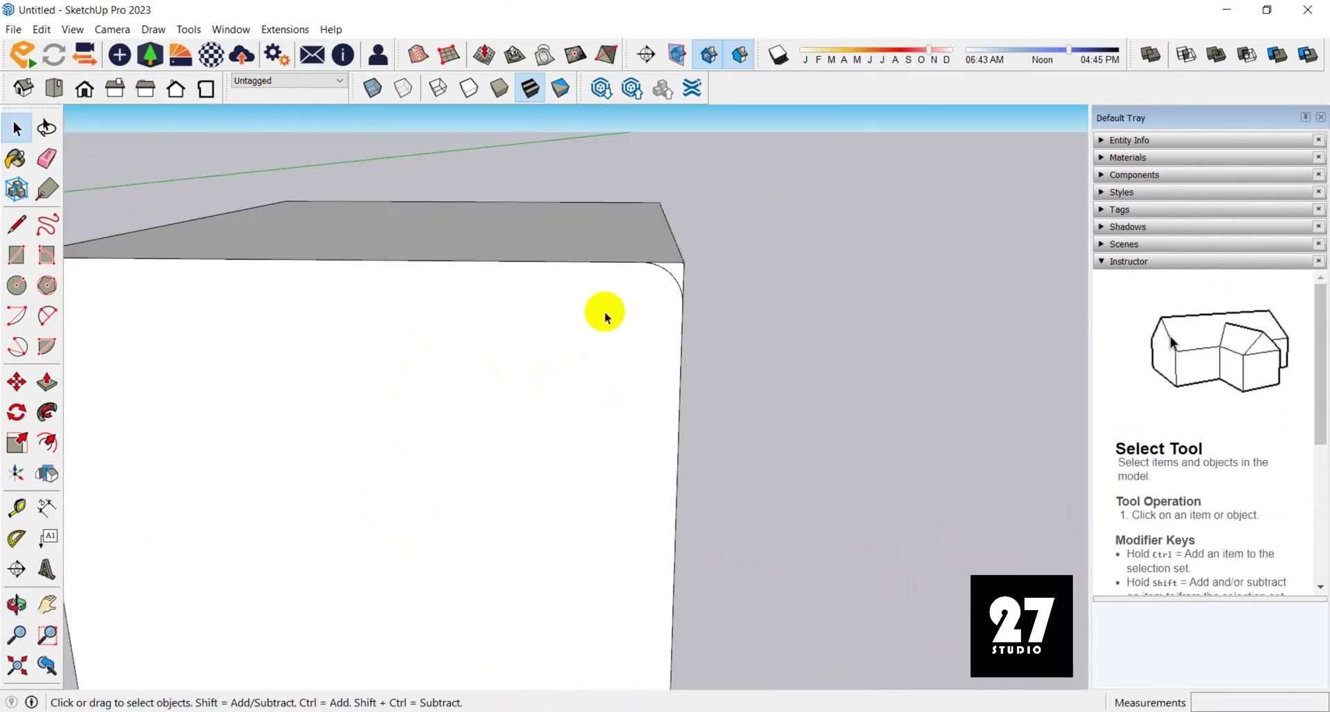
{"action": "left_click", "coordinate": [589, 237]}
{"action": "middle_click_drag", "start_coordinate": [584, 282], "coordinate": [289, 408]}
{"action": "scroll", "coordinate": [289, 407], "scroll_direction": "down", "scroll_amount": 2}
{"action": "left_click", "coordinate": [46, 412]}
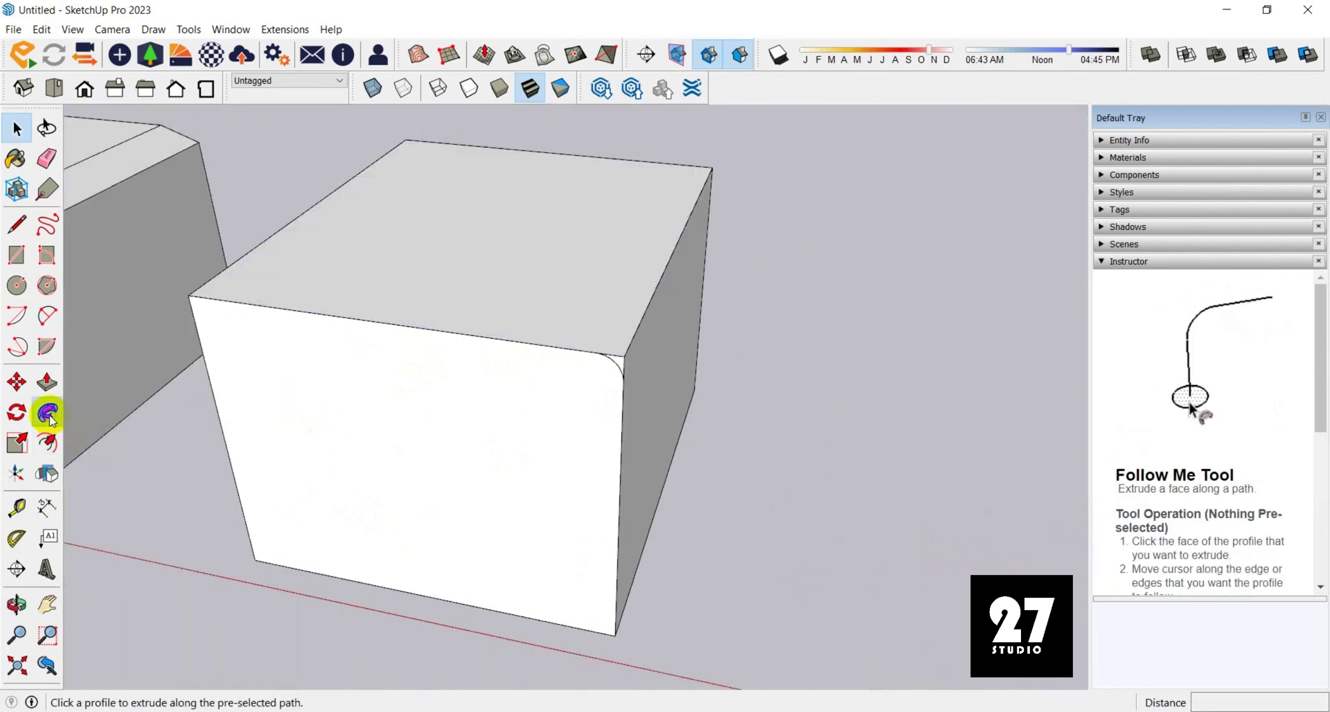
{"action": "scroll", "coordinate": [622, 379], "scroll_direction": "up", "scroll_amount": 2}
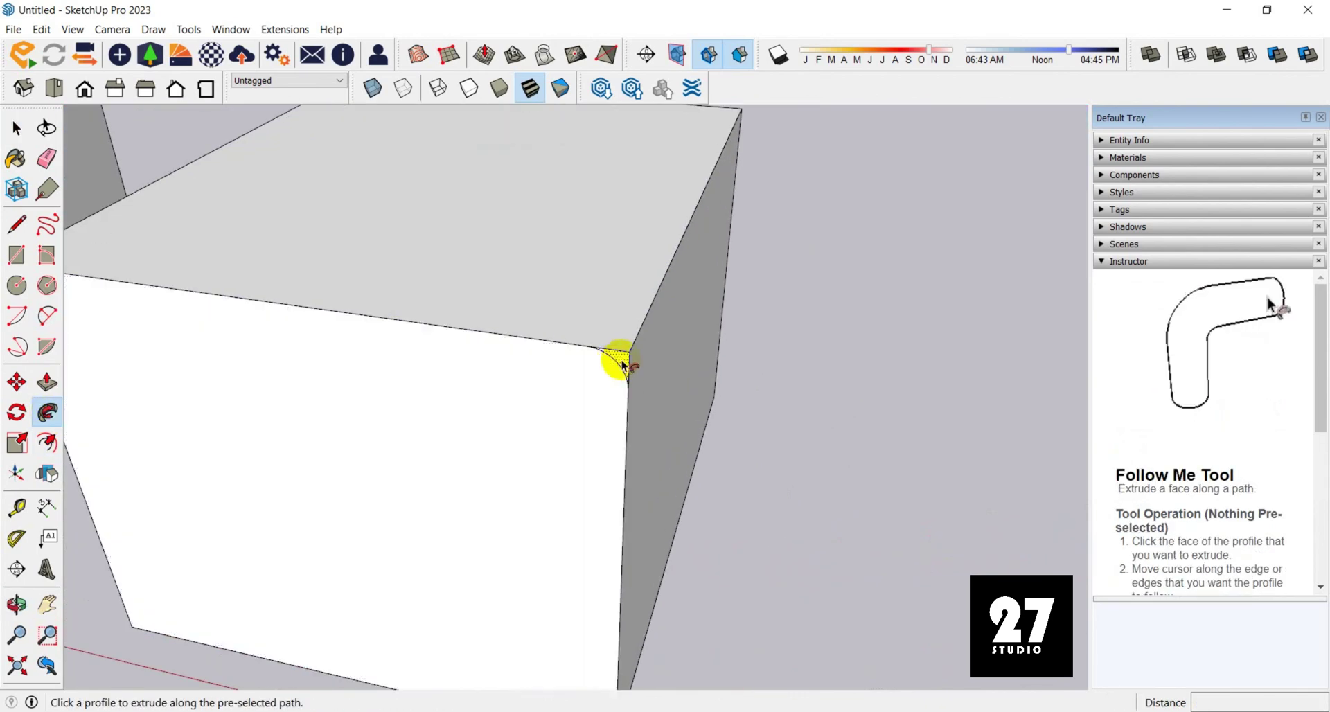
{"action": "left_click", "coordinate": [618, 362]}
{"action": "scroll", "coordinate": [685, 371], "scroll_direction": "down", "scroll_amount": 3}
{"action": "middle_click_drag", "start_coordinate": [451, 405], "coordinate": [544, 401]}
{"action": "middle_click_drag", "start_coordinate": [755, 242], "coordinate": [724, 393]}
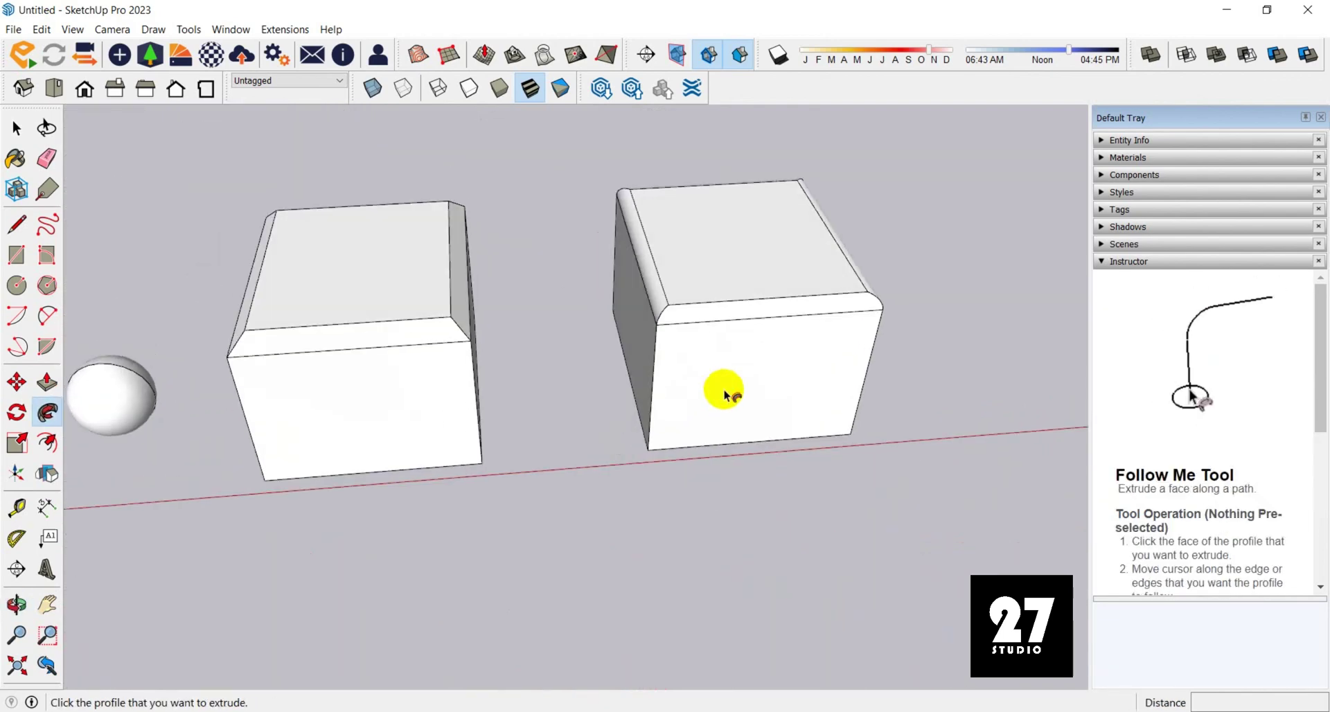
{"action": "key", "text": "space"}
{"action": "scroll", "coordinate": [836, 444], "scroll_direction": "down", "scroll_amount": 5}
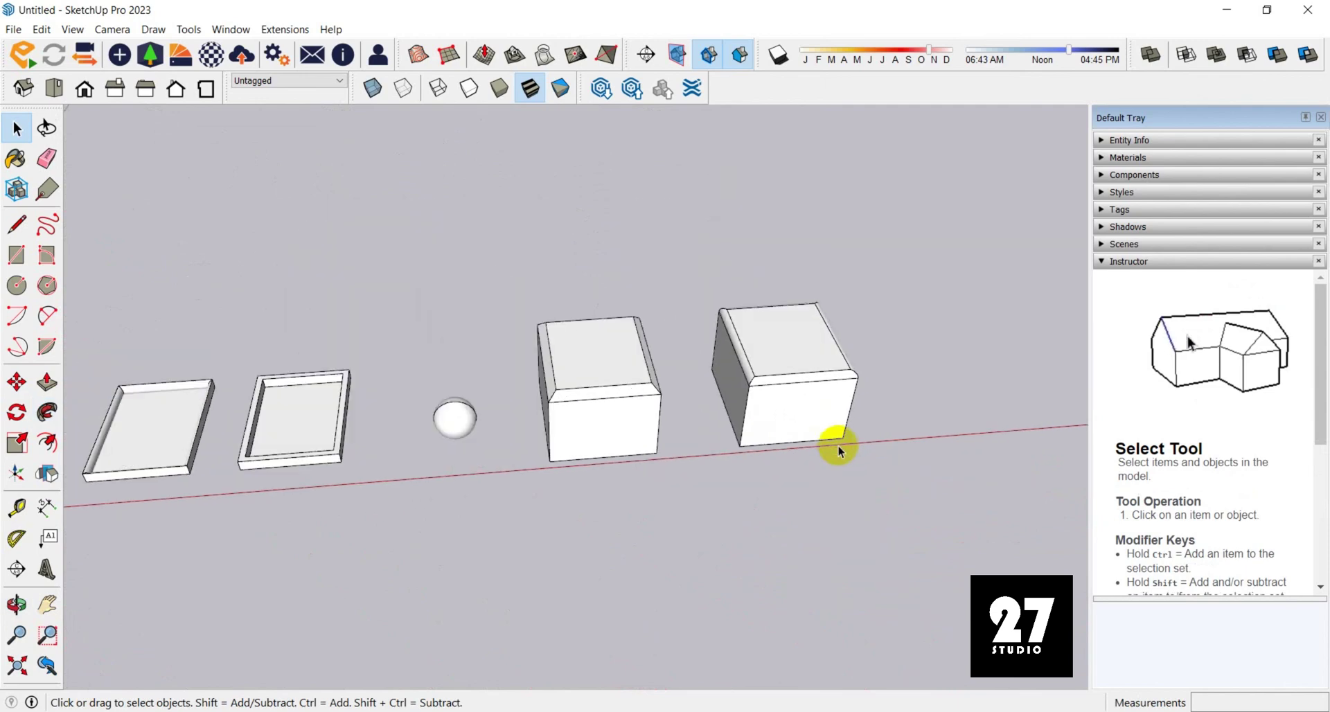